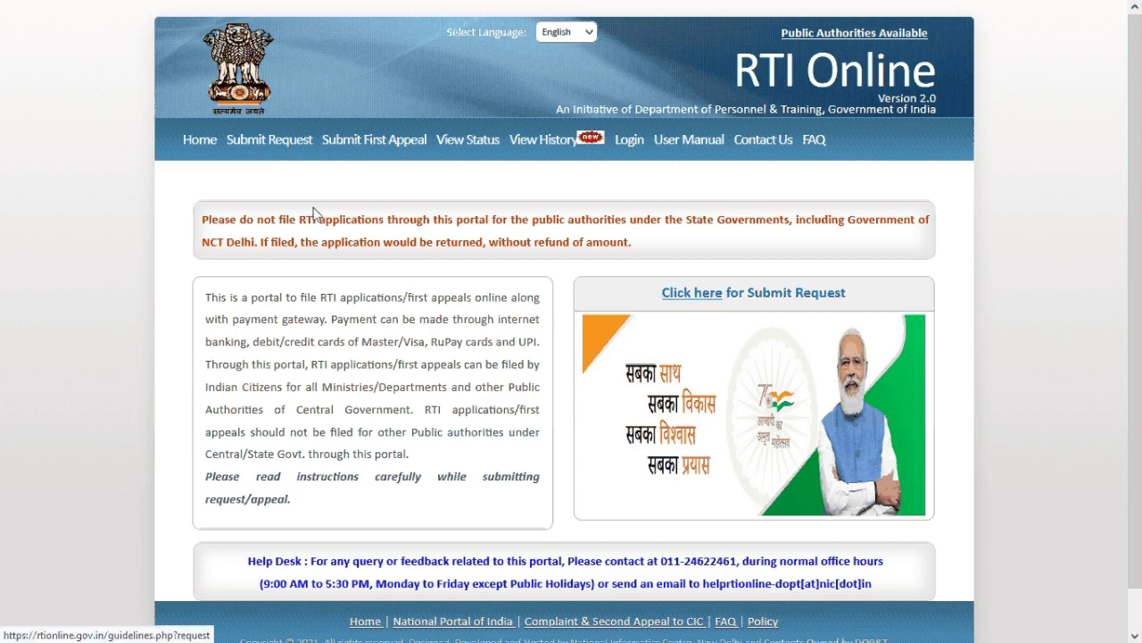
# - Start a new RTI request and accept the portal guidelines to open the online request form
pyautogui.click(280, 143)
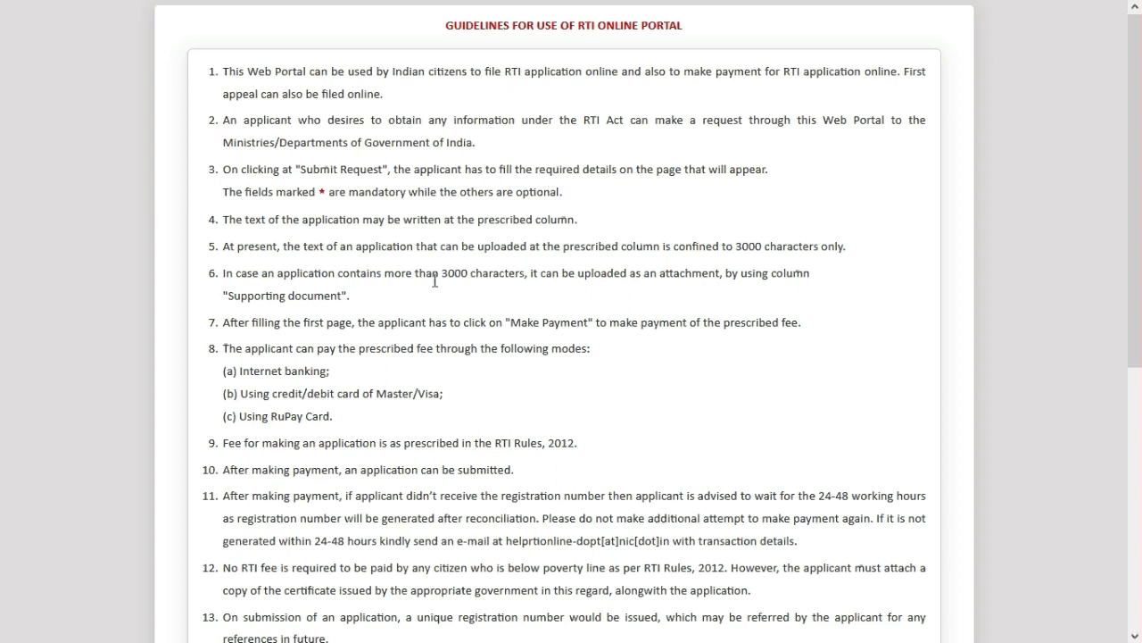
pyautogui.scroll(-3, 435, 281)
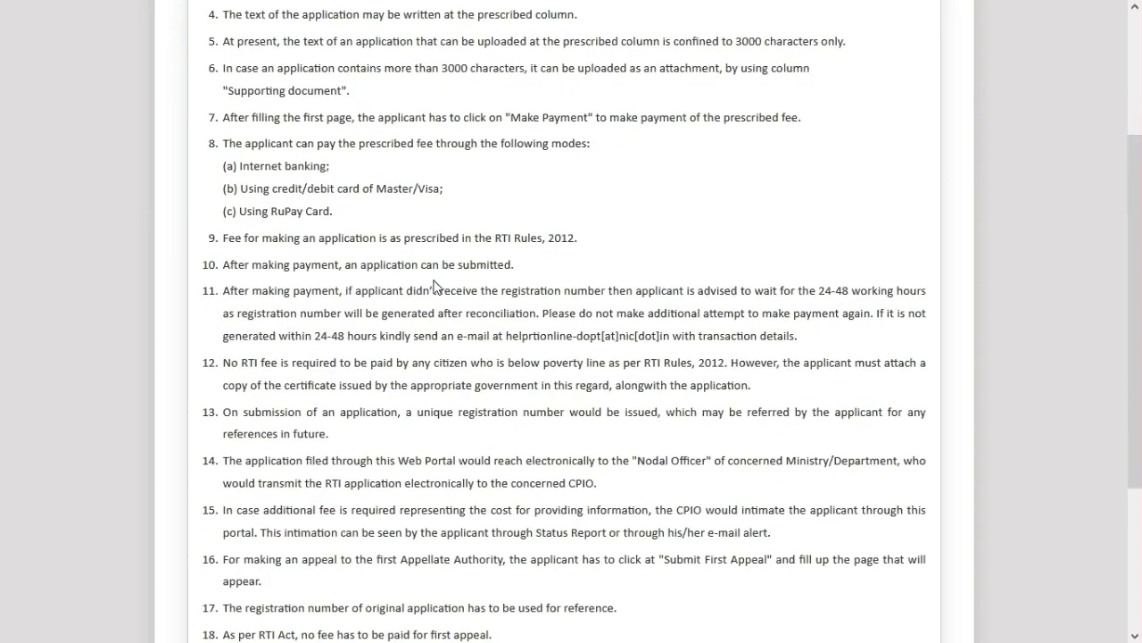
pyautogui.scroll(-4, 435, 283)
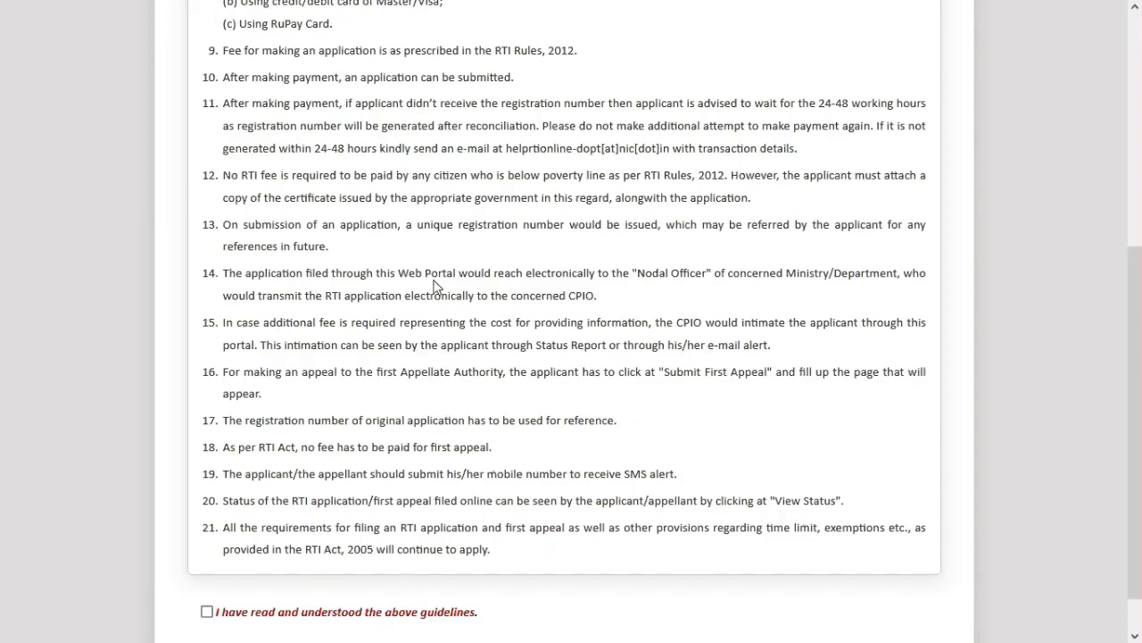
pyautogui.click(207, 562)
pyautogui.click(214, 604)
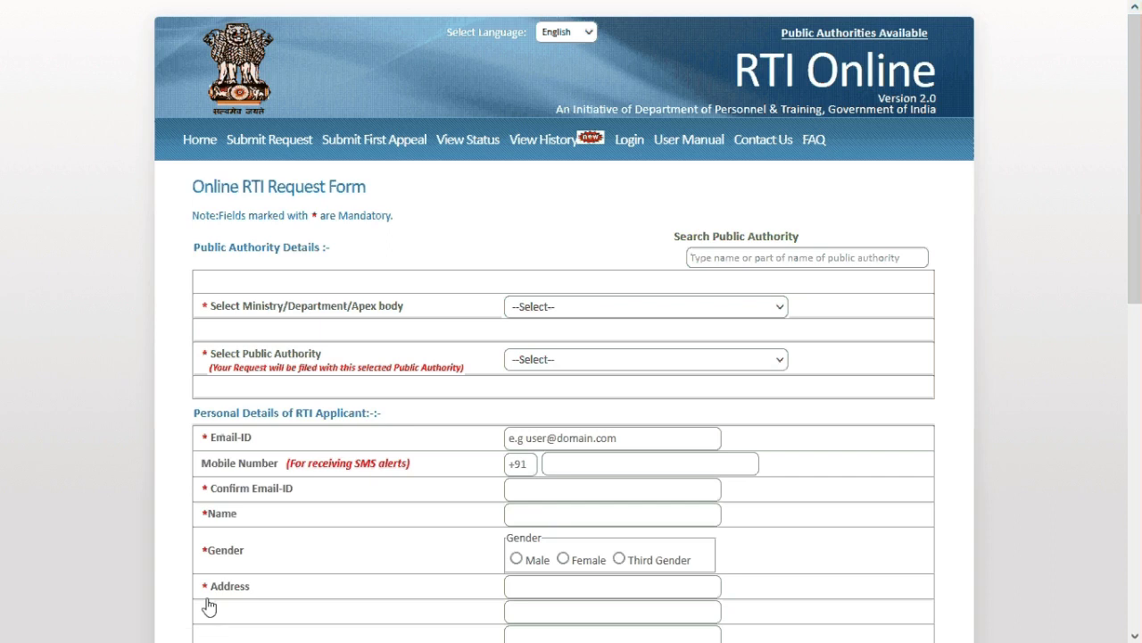
# - Look through the whole request form, from the public authority details to the request text and security code fields
pyautogui.scroll(-6, 445, 564)
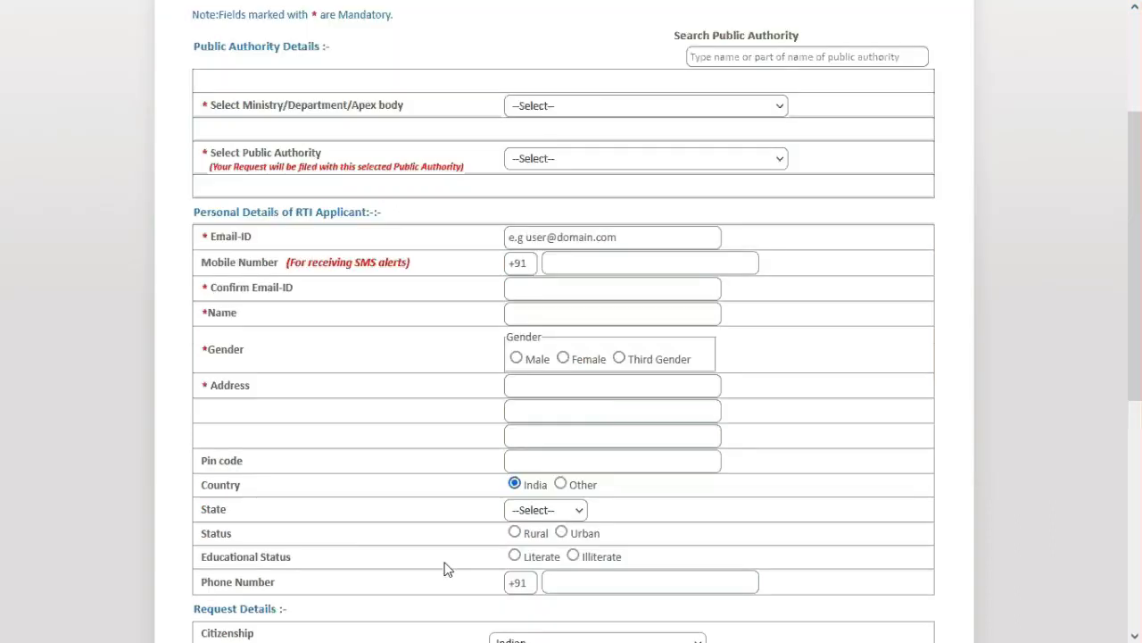
pyautogui.scroll(-1, 445, 562)
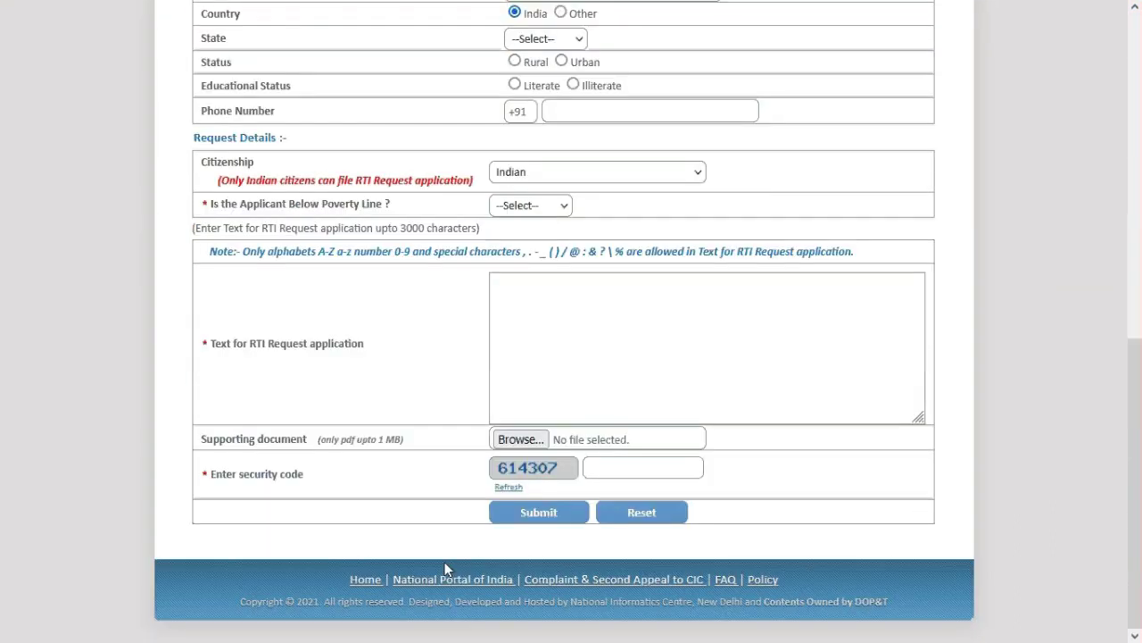
pyautogui.scroll(2, 444, 563)
pyautogui.scroll(4, 447, 569)
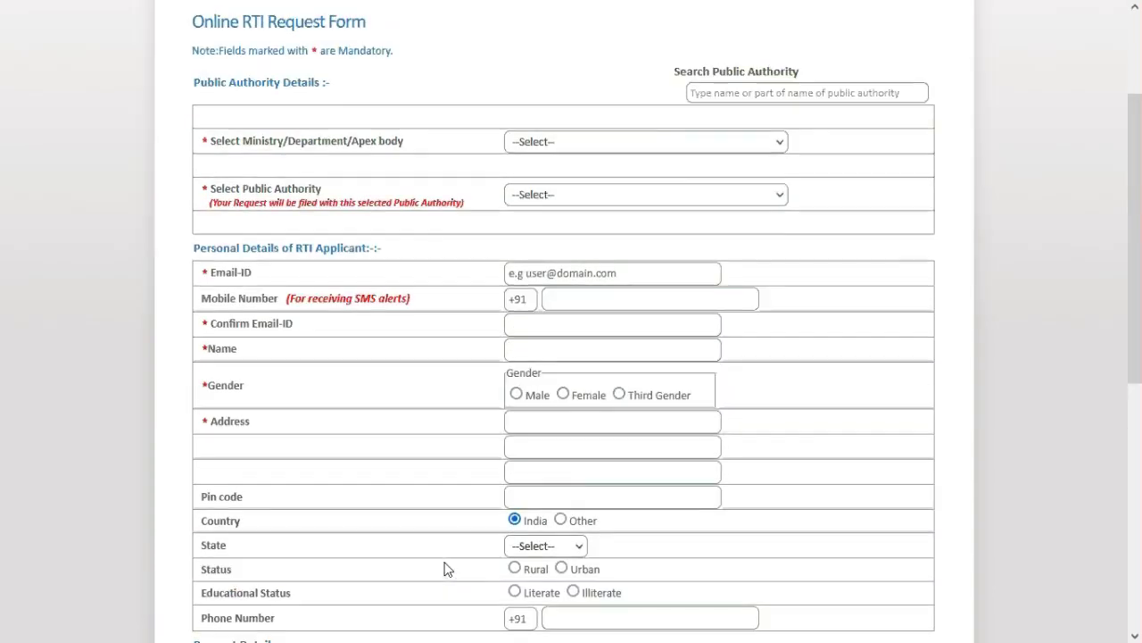
pyautogui.scroll(2, 447, 568)
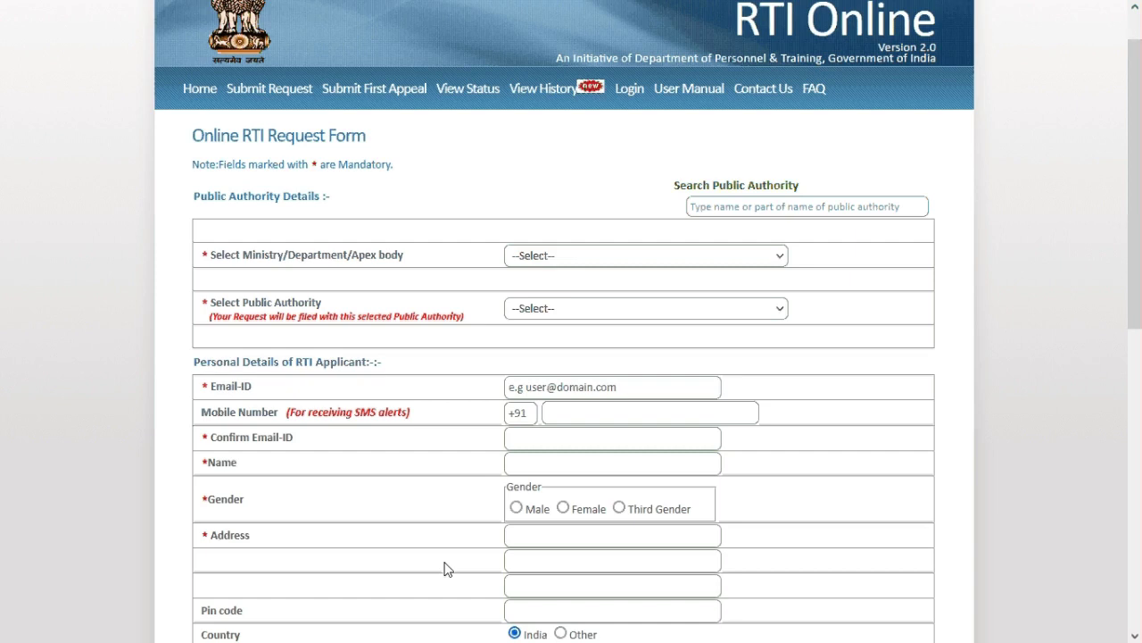
pyautogui.scroll(1, 448, 569)
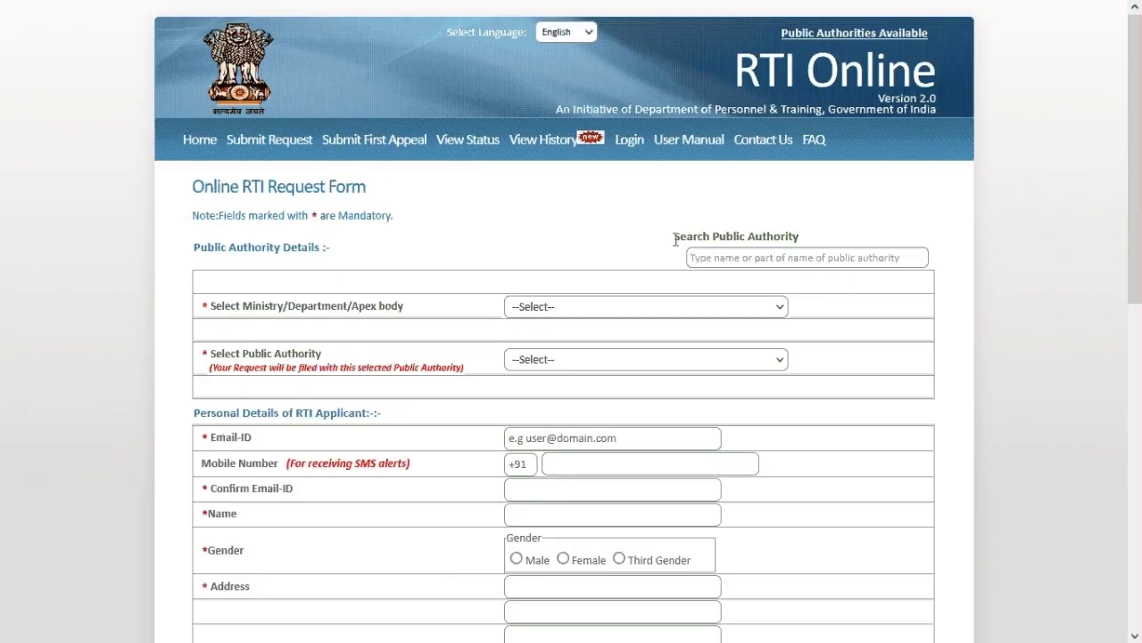
# - Search the public authorities for "national institute of ur", choose National Institute of Urban Affairs and acknowledge the filing notice
pyautogui.moveTo(676, 239); pyautogui.dragTo(777, 250)
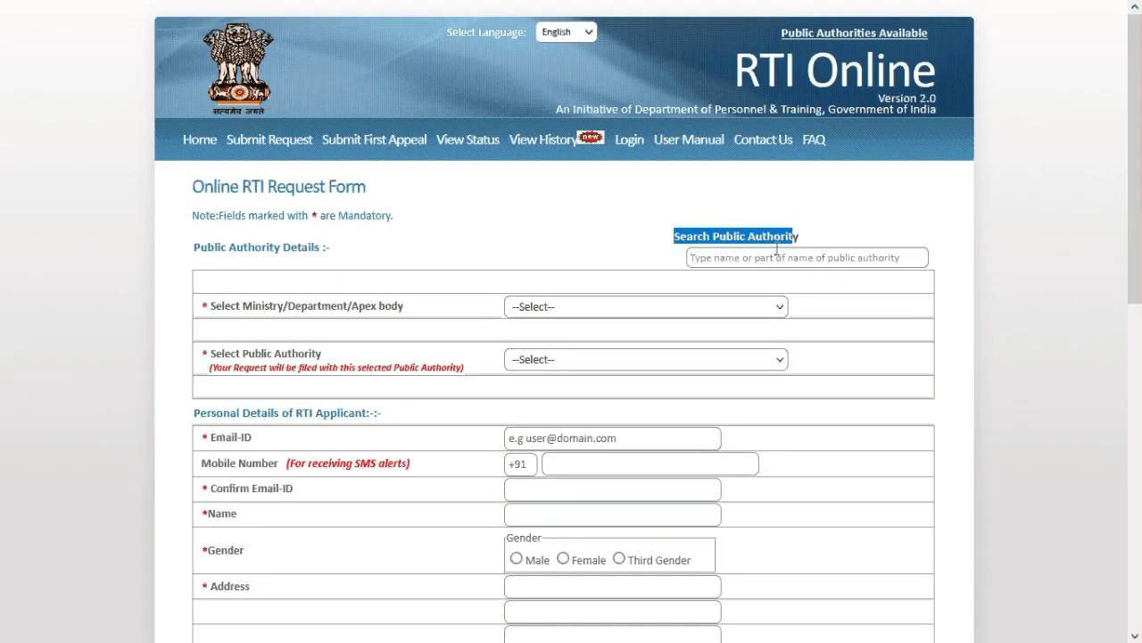
pyautogui.click(765, 256)
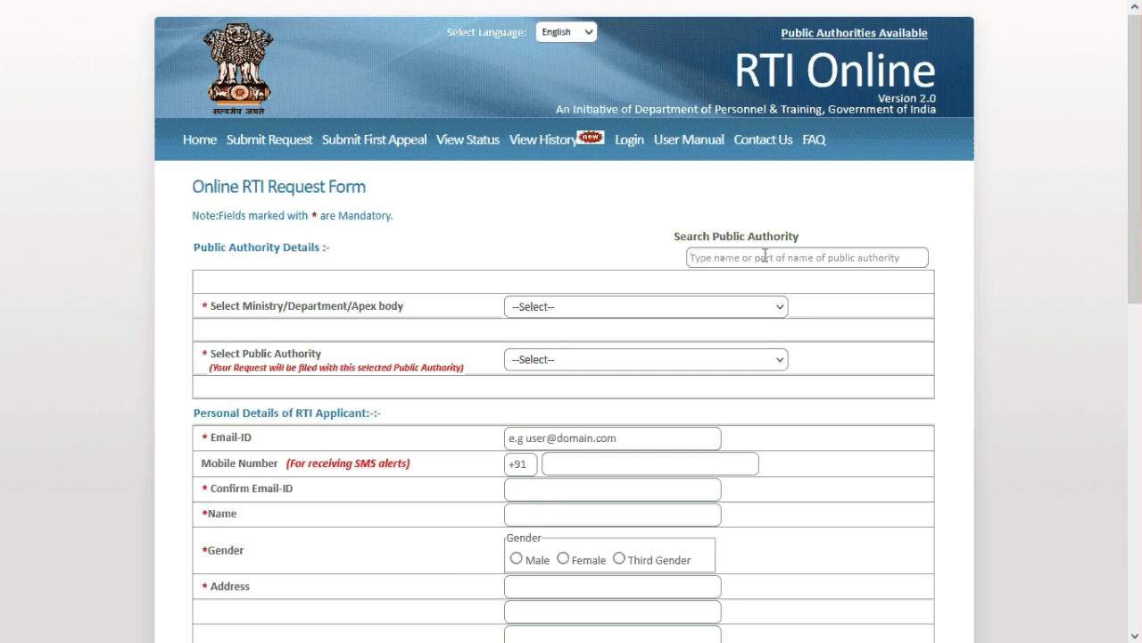
pyautogui.write('na')
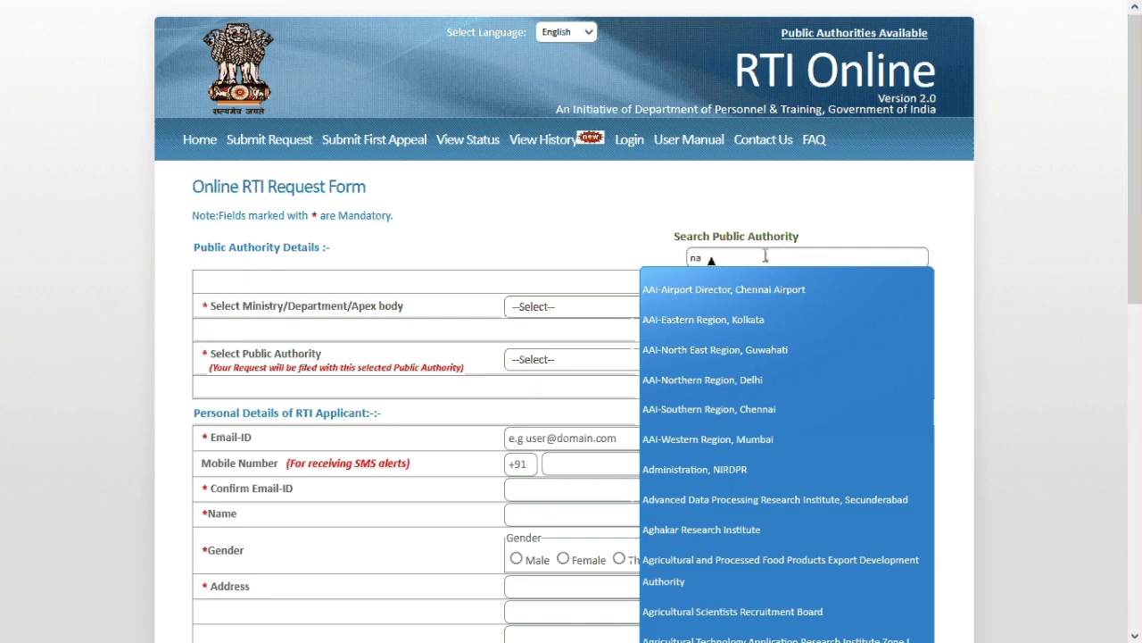
pyautogui.write('tional inst')
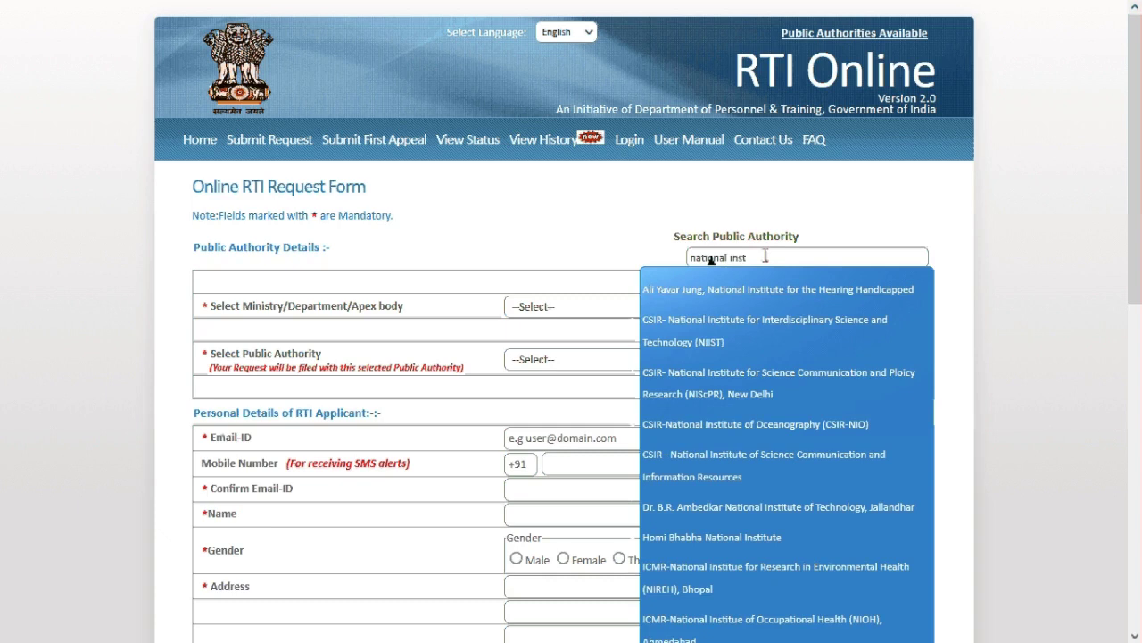
pyautogui.write('itute o')
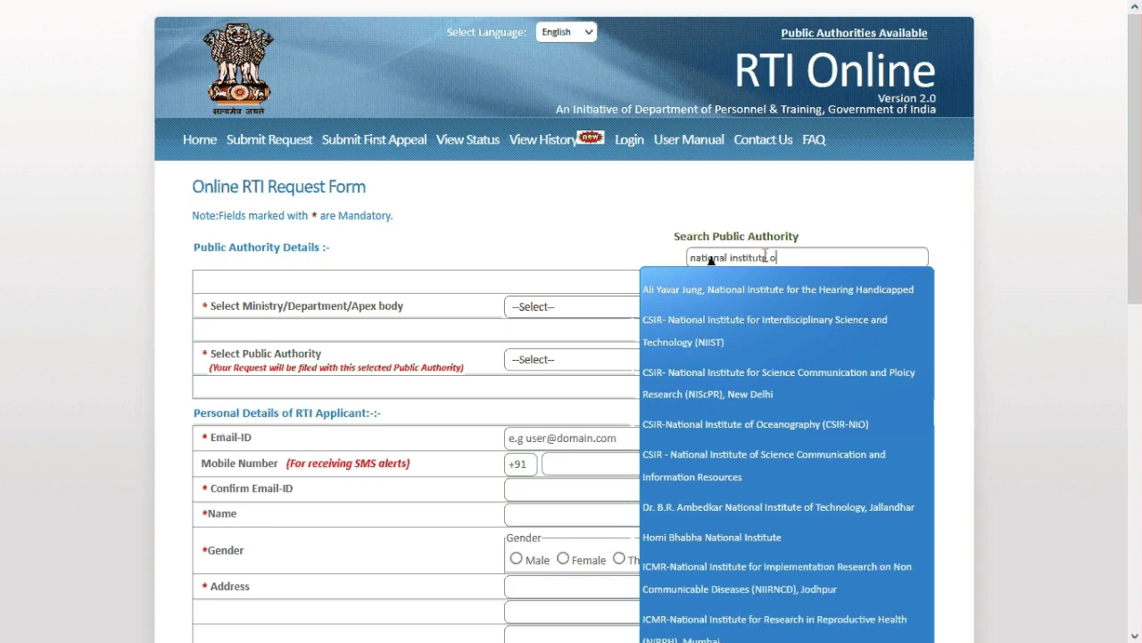
pyautogui.write('f ur')
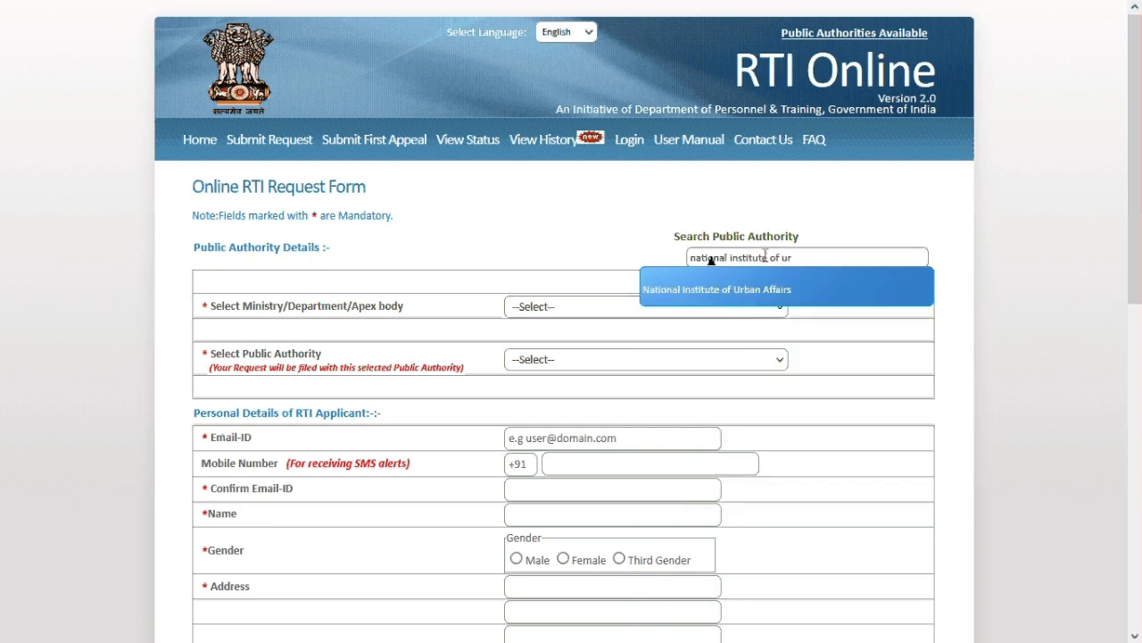
pyautogui.click(759, 285)
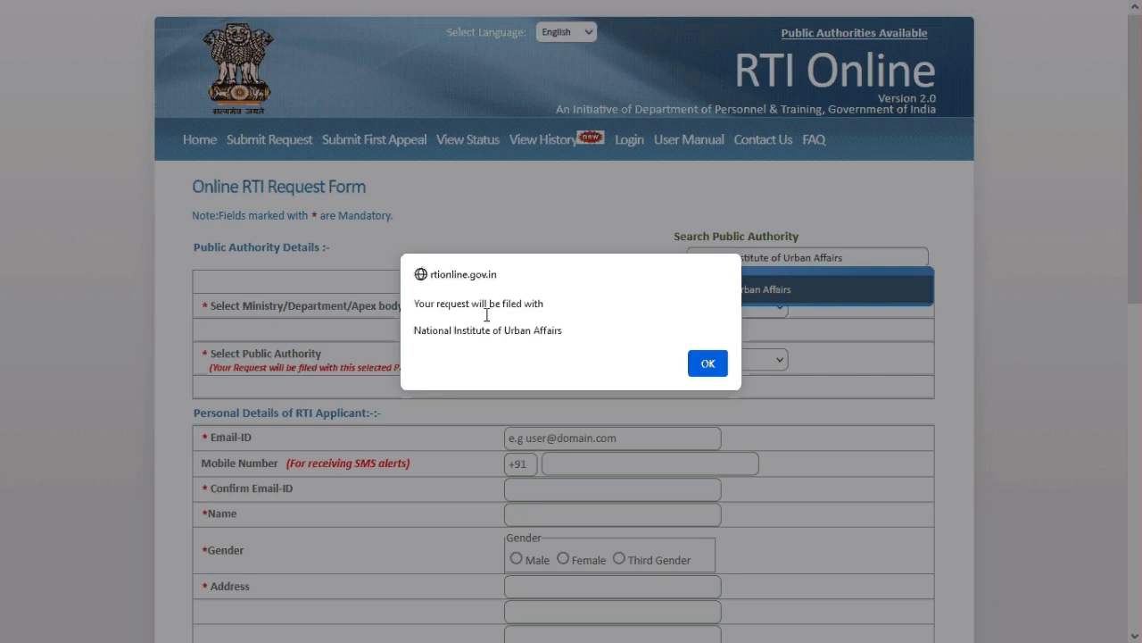
pyautogui.click(705, 369)
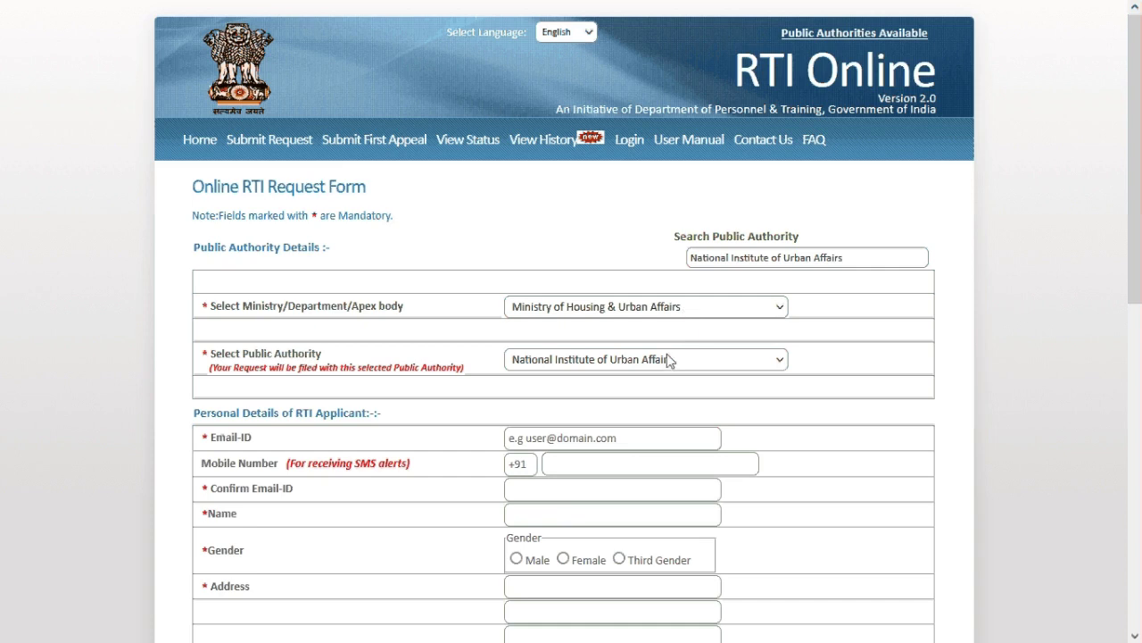
# - Set the ministry to Ministry of Culture and browse its list of public authorities
pyautogui.click(639, 308)
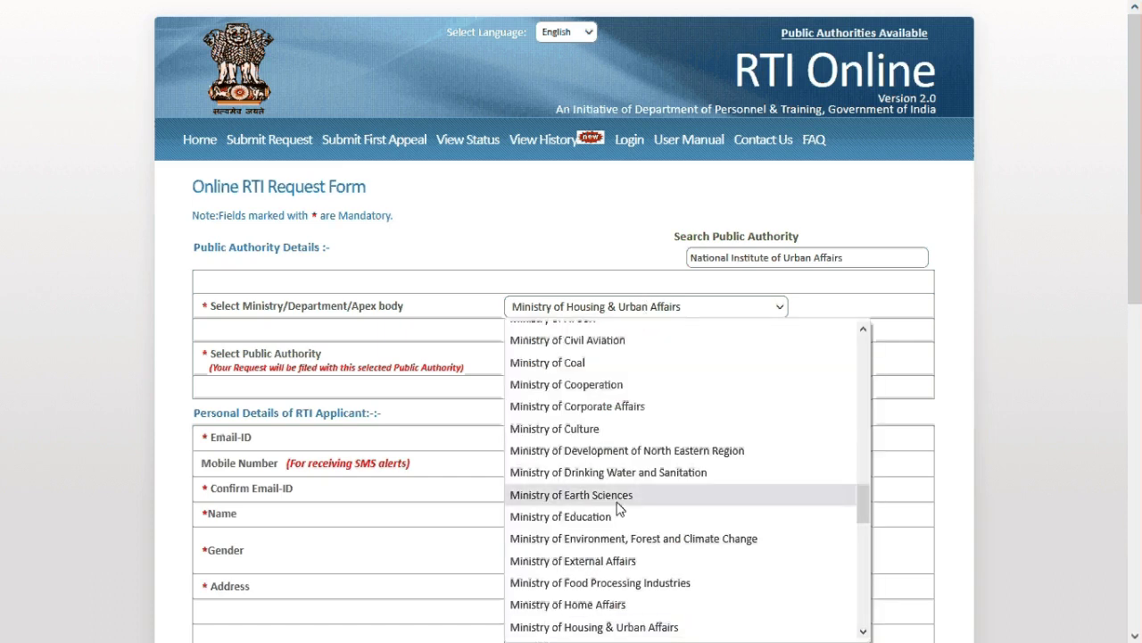
pyautogui.click(596, 433)
pyautogui.click(607, 362)
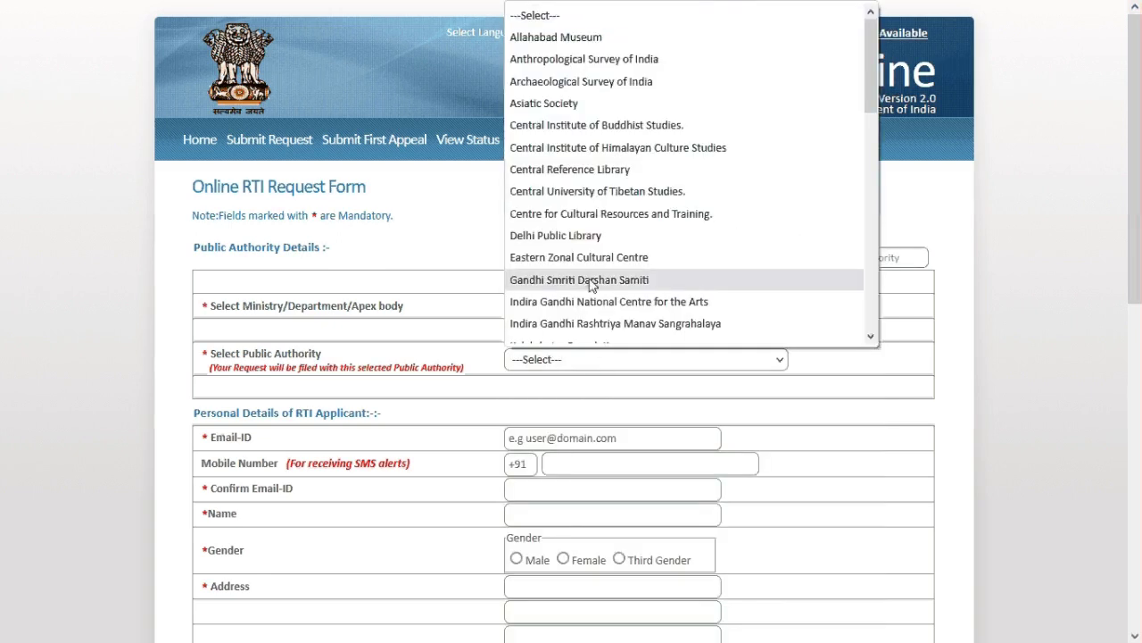
pyautogui.scroll(-10, 591, 285)
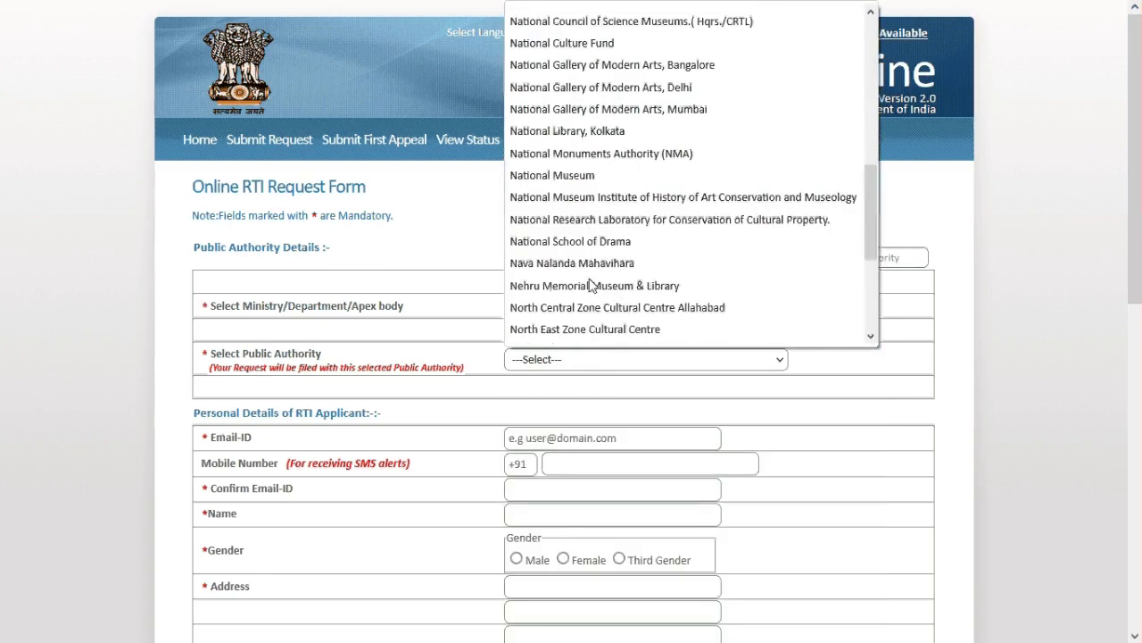
pyautogui.scroll(1, 591, 286)
pyautogui.scroll(3, 591, 285)
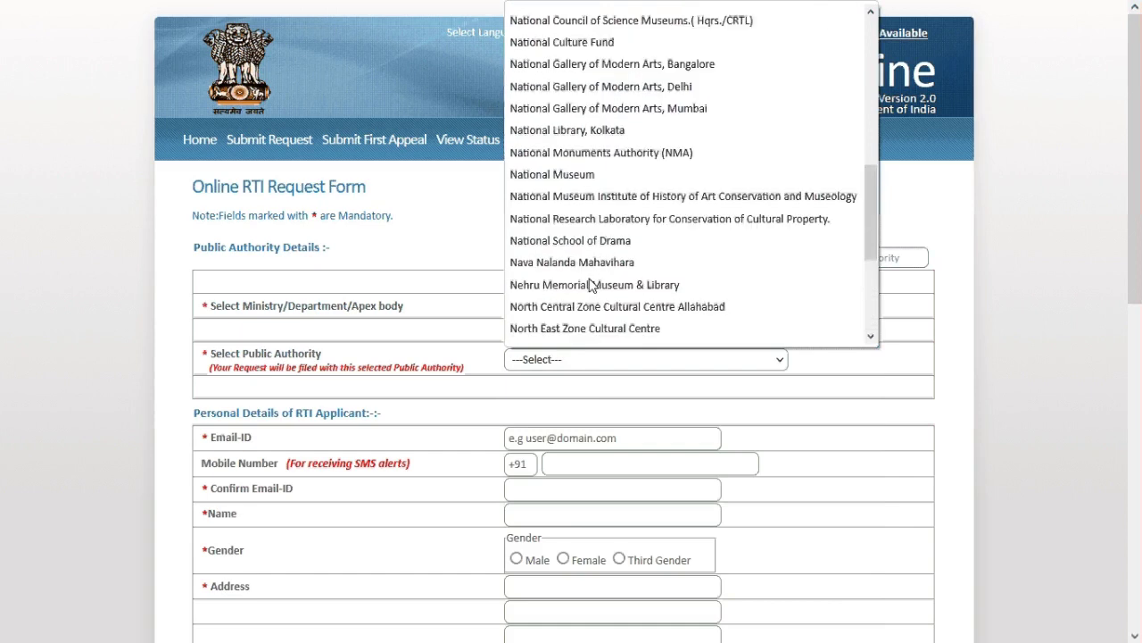
pyautogui.click(554, 366)
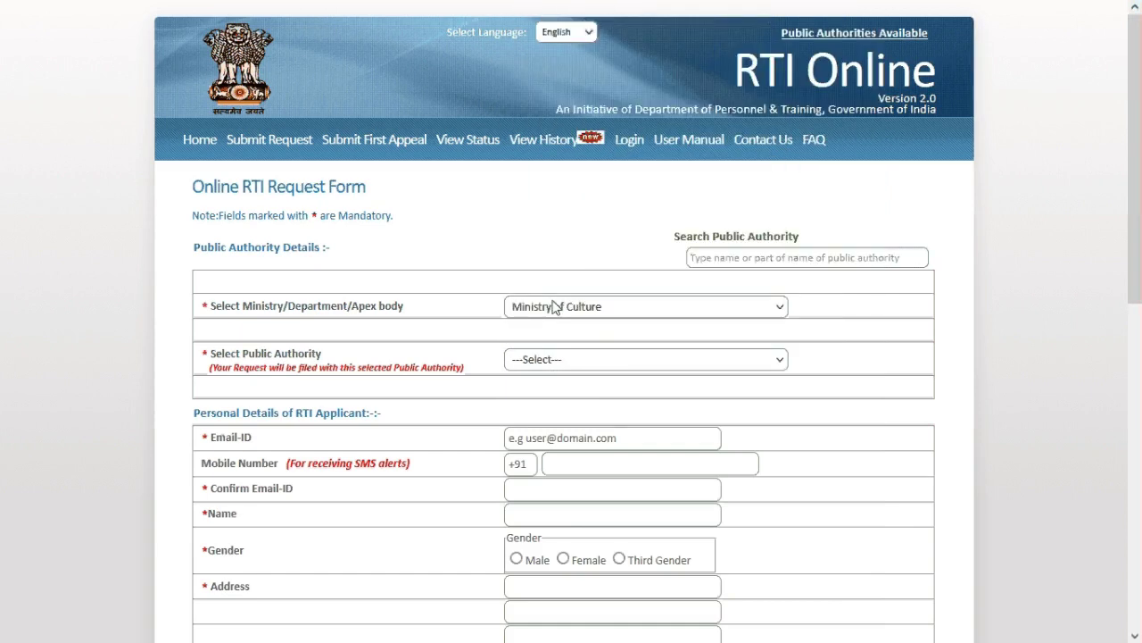
pyautogui.click(555, 307)
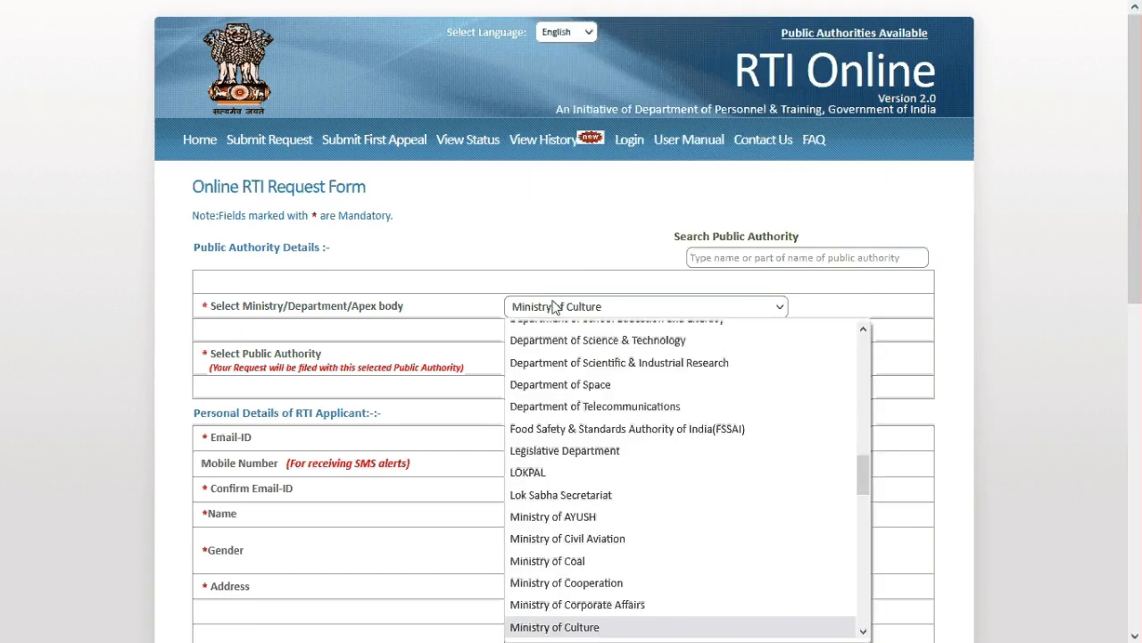
pyautogui.click(555, 307)
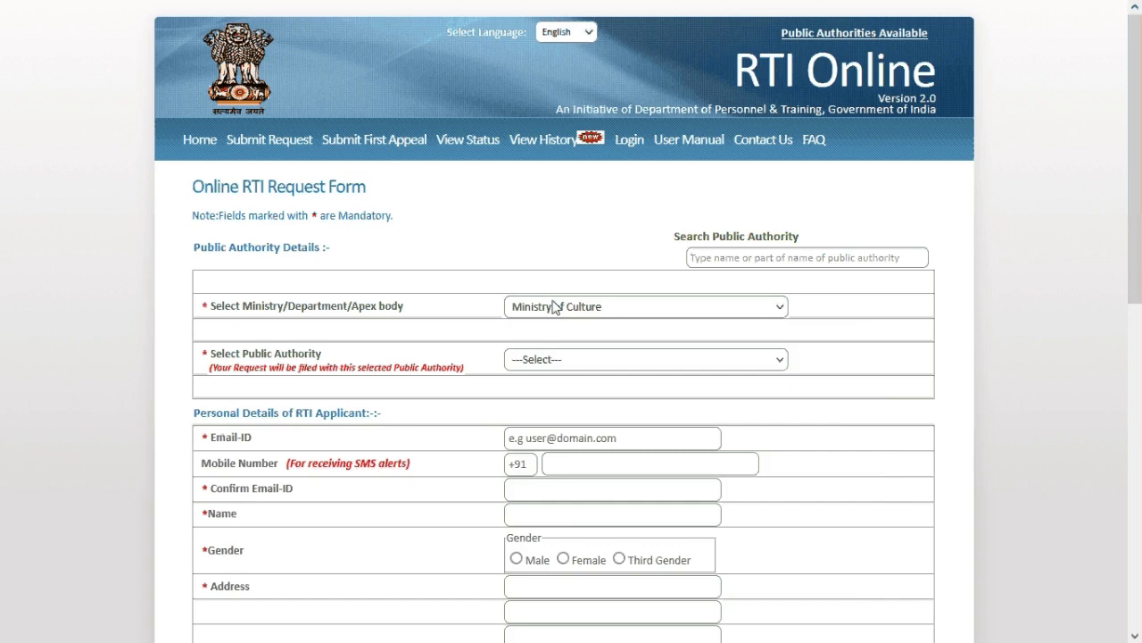
# - Select Khuda Bakhsh Oriental Public Library as the public authority and acknowledge the filing notice
pyautogui.click(548, 357)
pyautogui.scroll(-1, 555, 288)
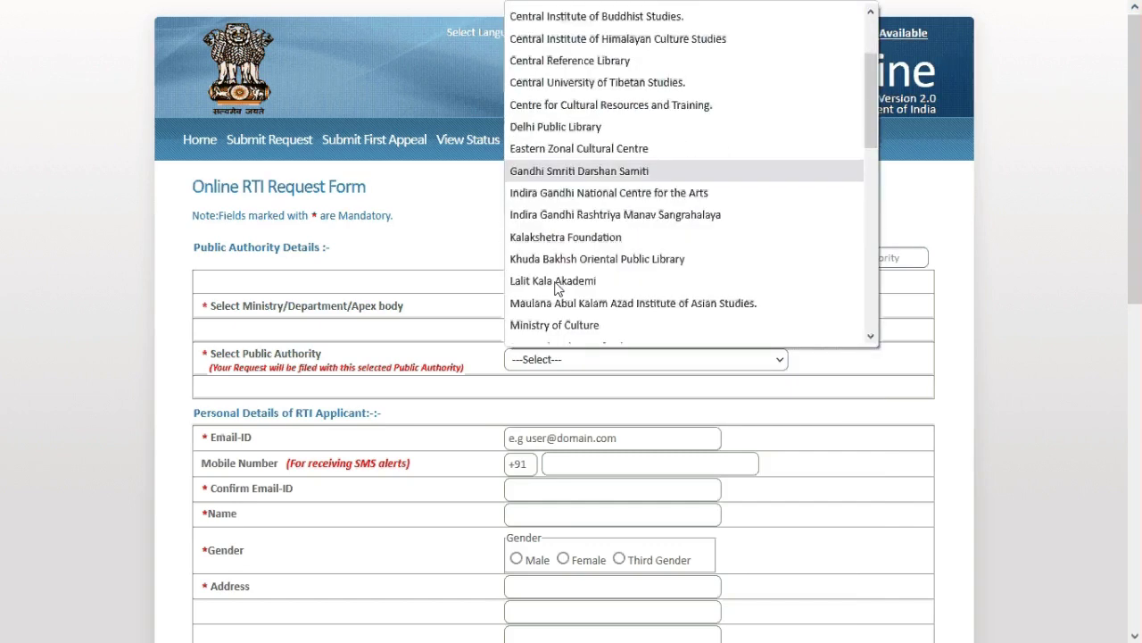
pyautogui.click(558, 253)
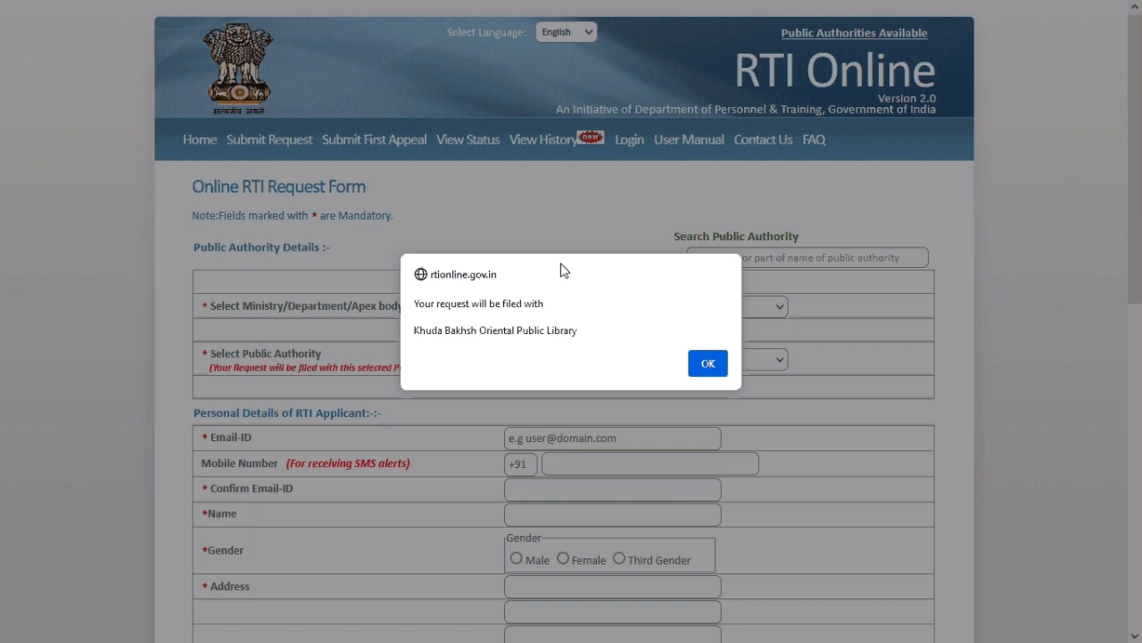
pyautogui.click(719, 375)
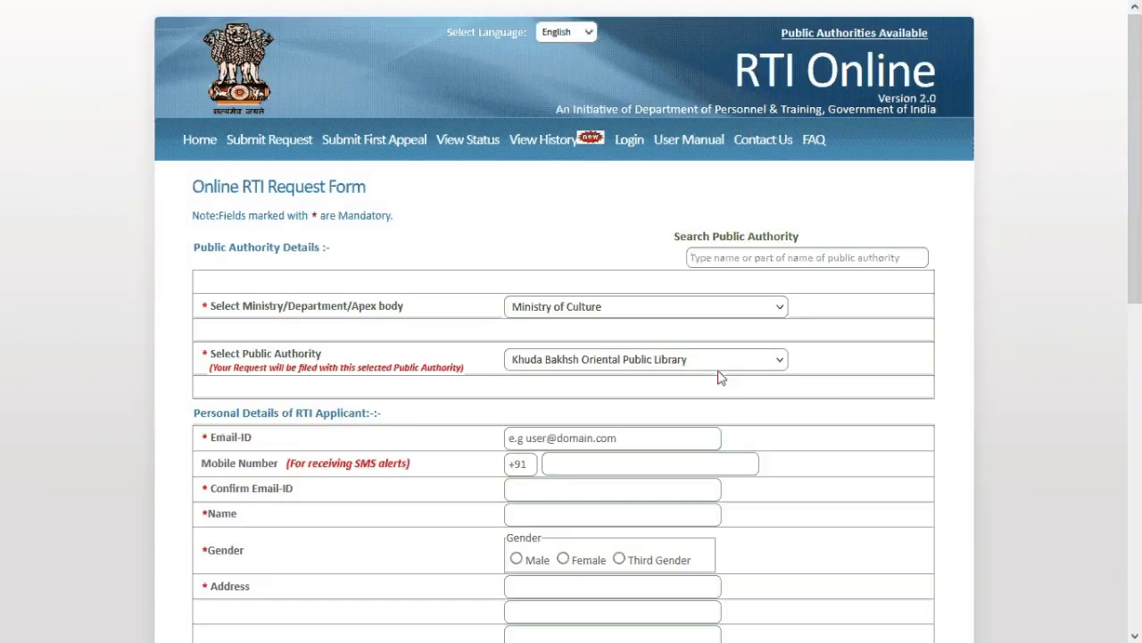
# - Examine the applicant's personal details fields, from the e-mail and mobile number to the address, state and phone number
pyautogui.scroll(-2, 719, 376)
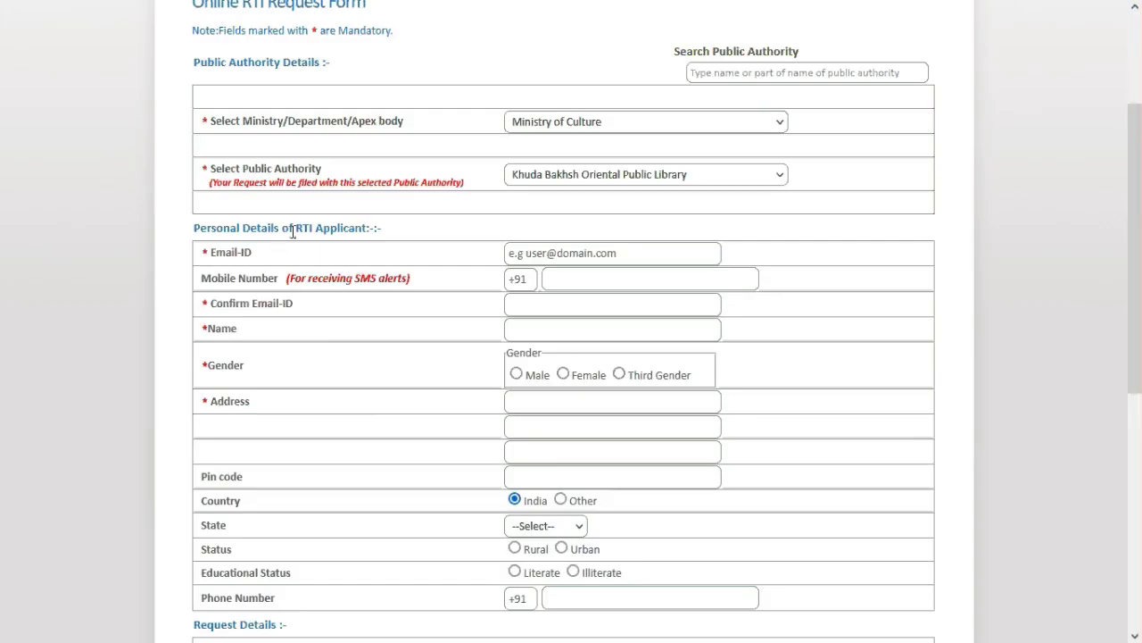
pyautogui.scroll(-1, 296, 232)
pyautogui.click(574, 179)
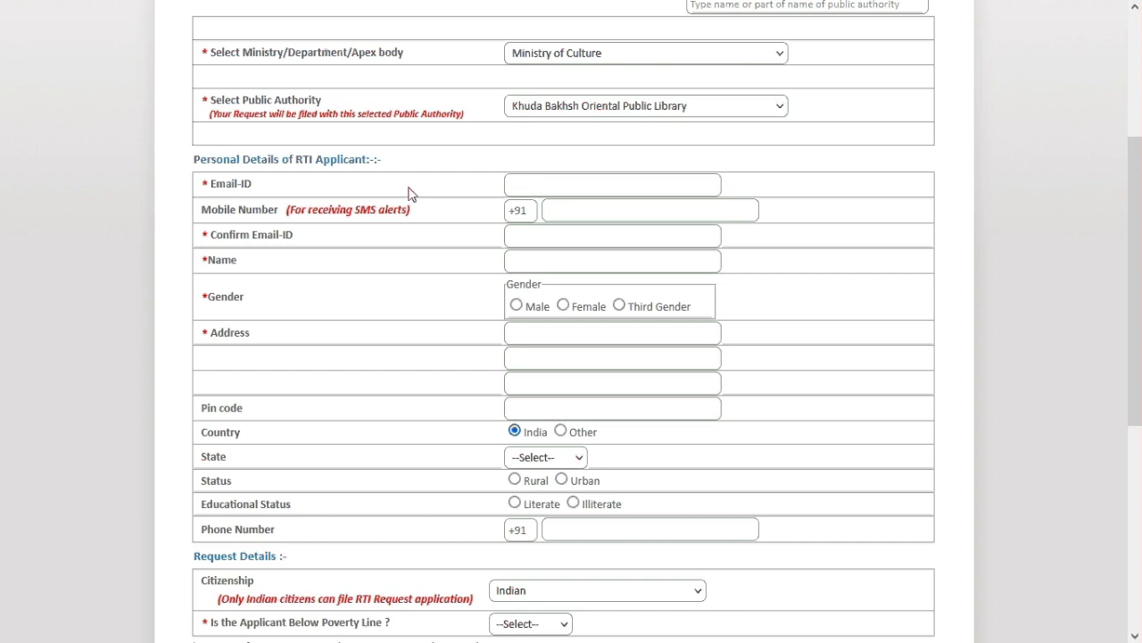
pyautogui.click(622, 213)
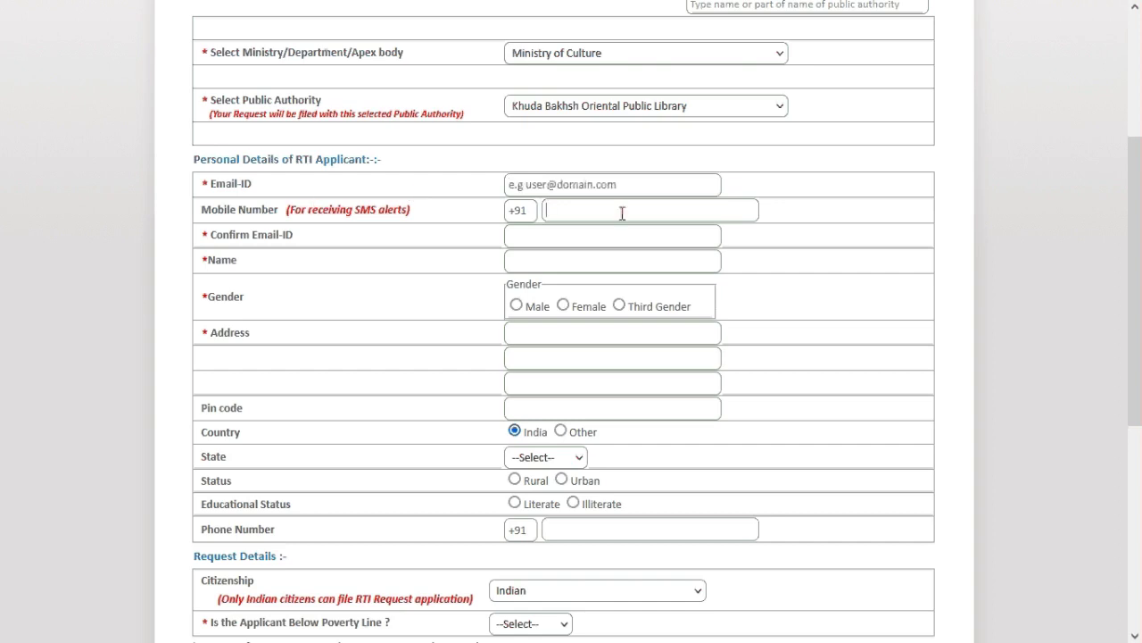
pyautogui.click(588, 228)
pyautogui.scroll(-1, 578, 240)
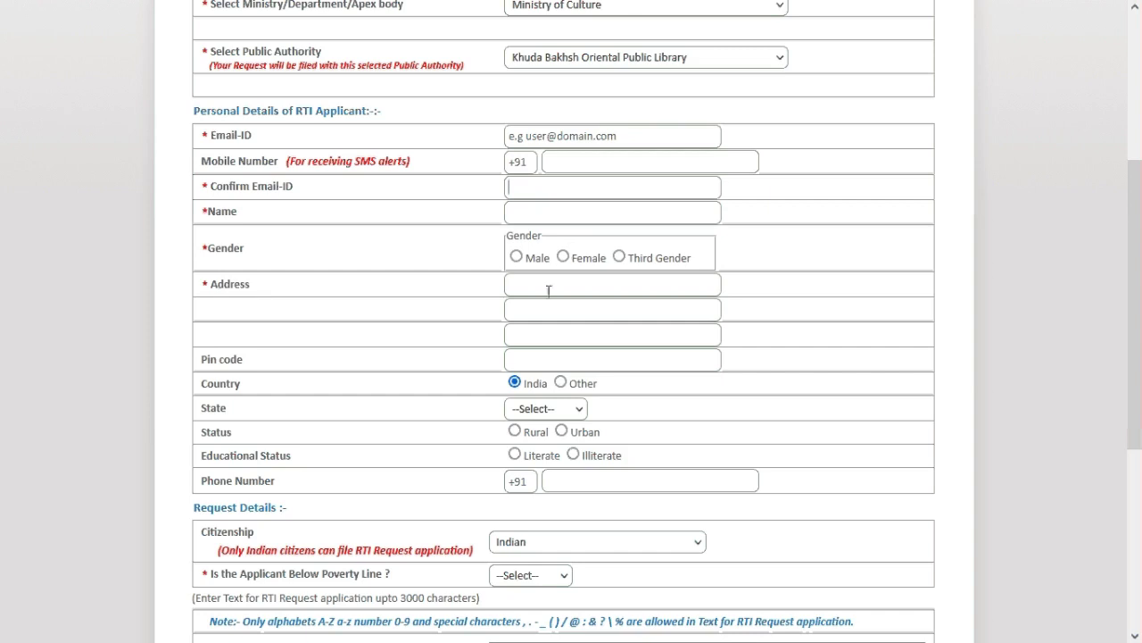
pyautogui.scroll(-2, 546, 292)
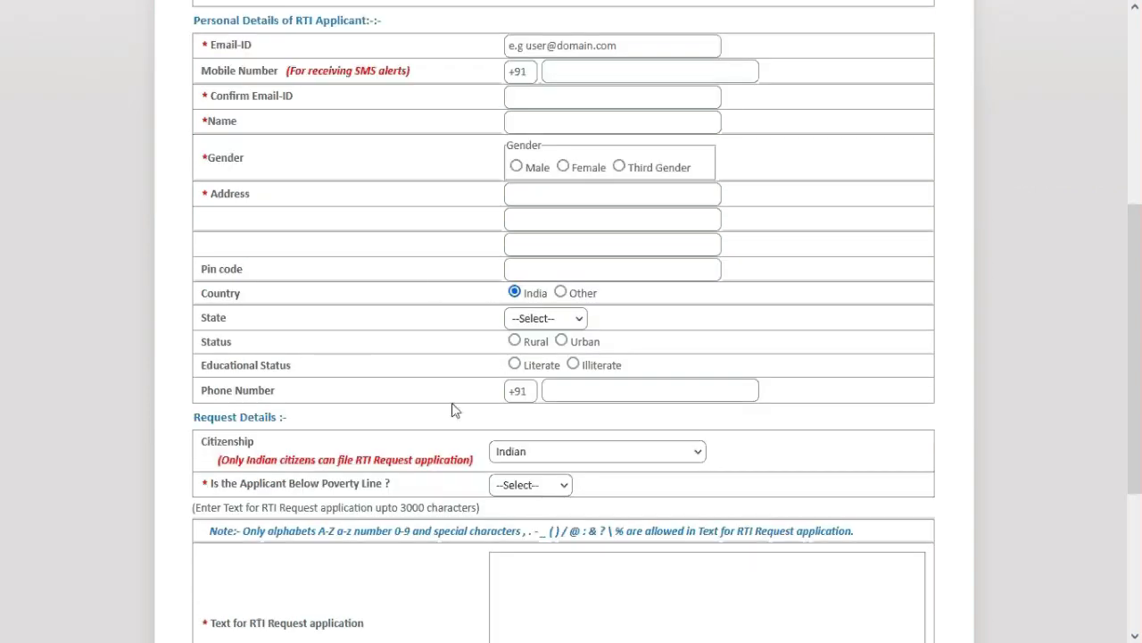
pyautogui.scroll(-2, 453, 409)
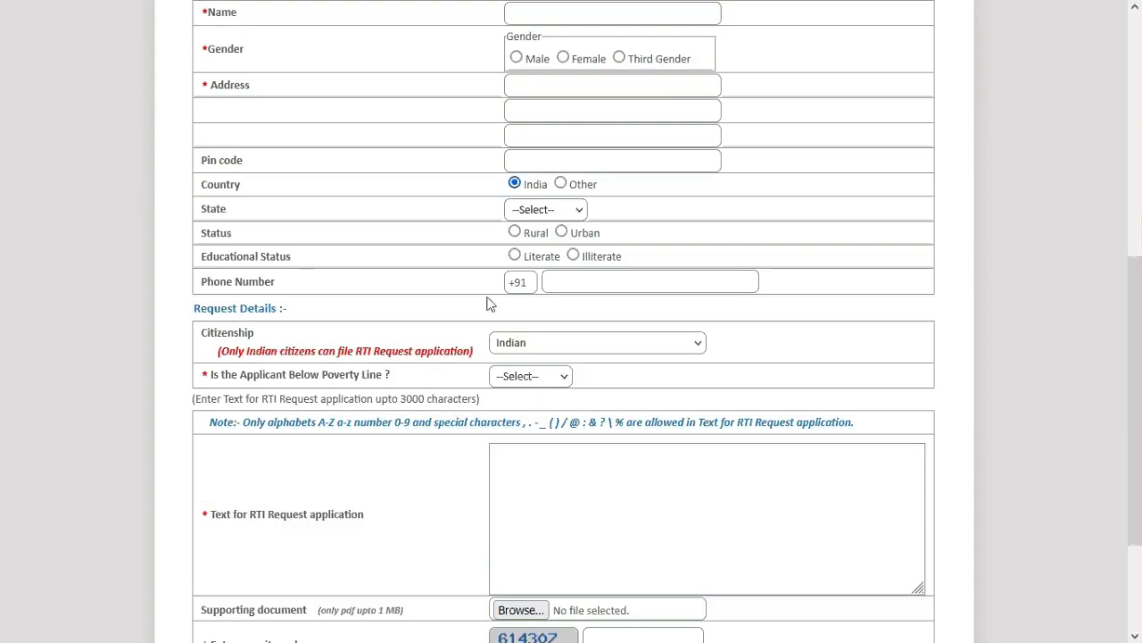
# - Try No and Yes as the answer to whether the applicant is below the poverty line, and examine the BPL card fields
pyautogui.scroll(-1, 364, 373)
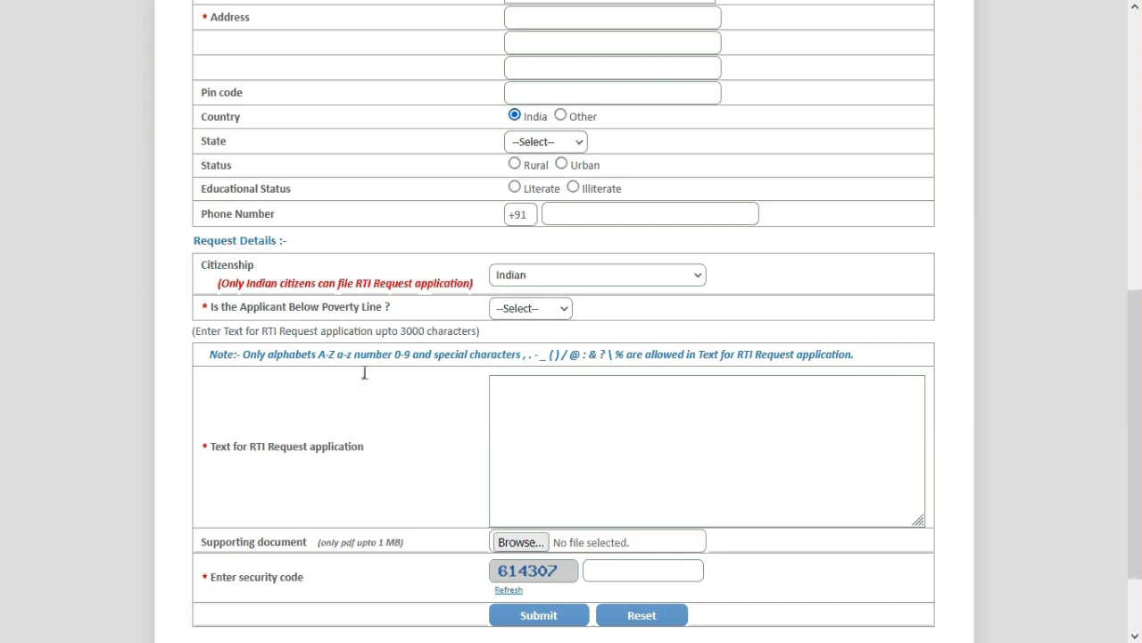
pyautogui.click(519, 317)
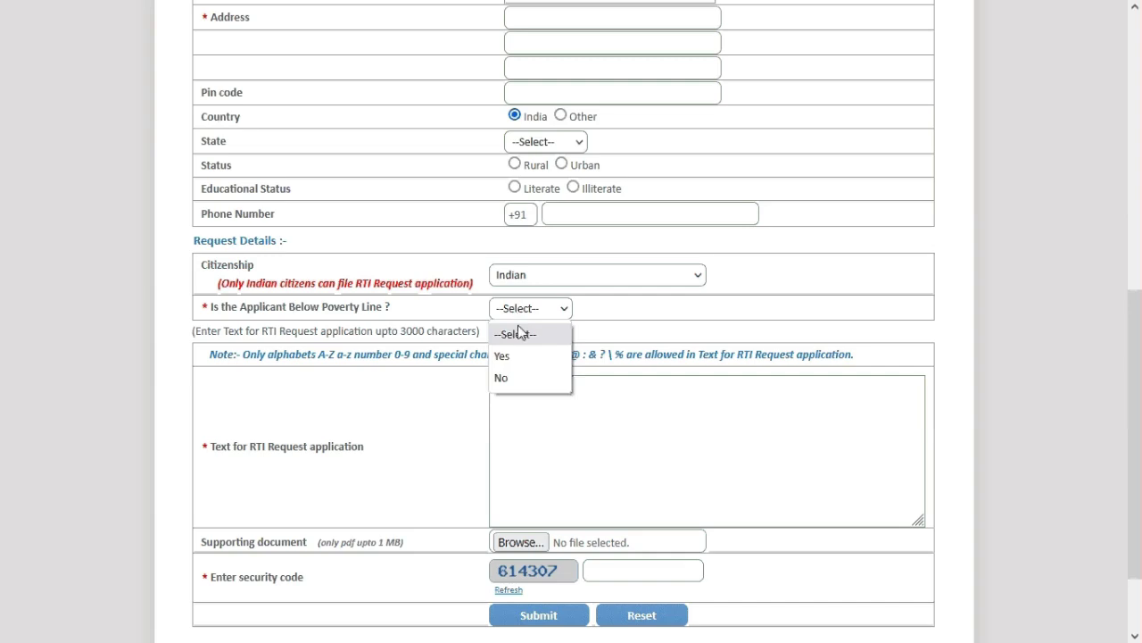
pyautogui.click(518, 379)
pyautogui.click(535, 308)
pyautogui.click(523, 358)
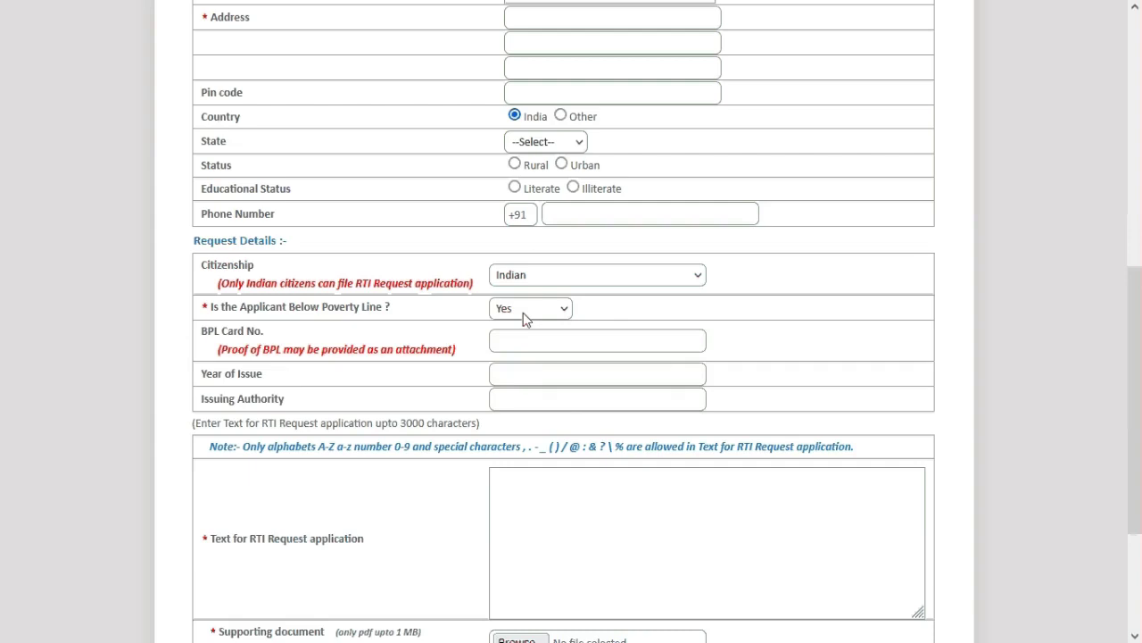
pyautogui.scroll(-3, 523, 313)
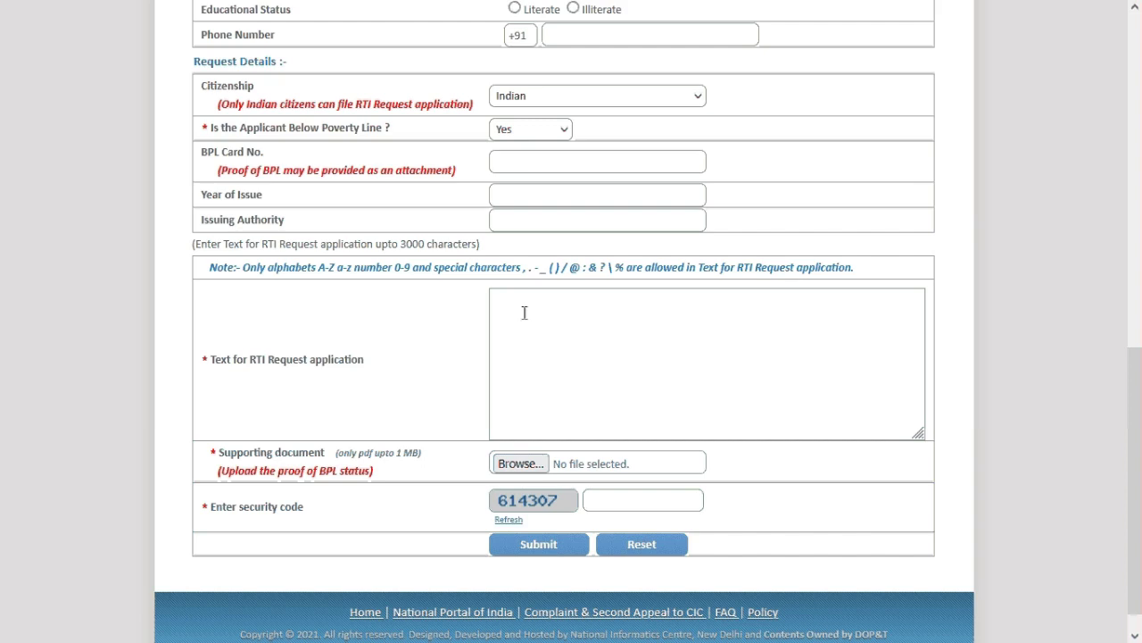
# - Return the below-poverty-line answer to --Select-- and place the cursor in the RTI request text field
pyautogui.scroll(-1, 525, 313)
pyautogui.click(515, 116)
pyautogui.click(517, 134)
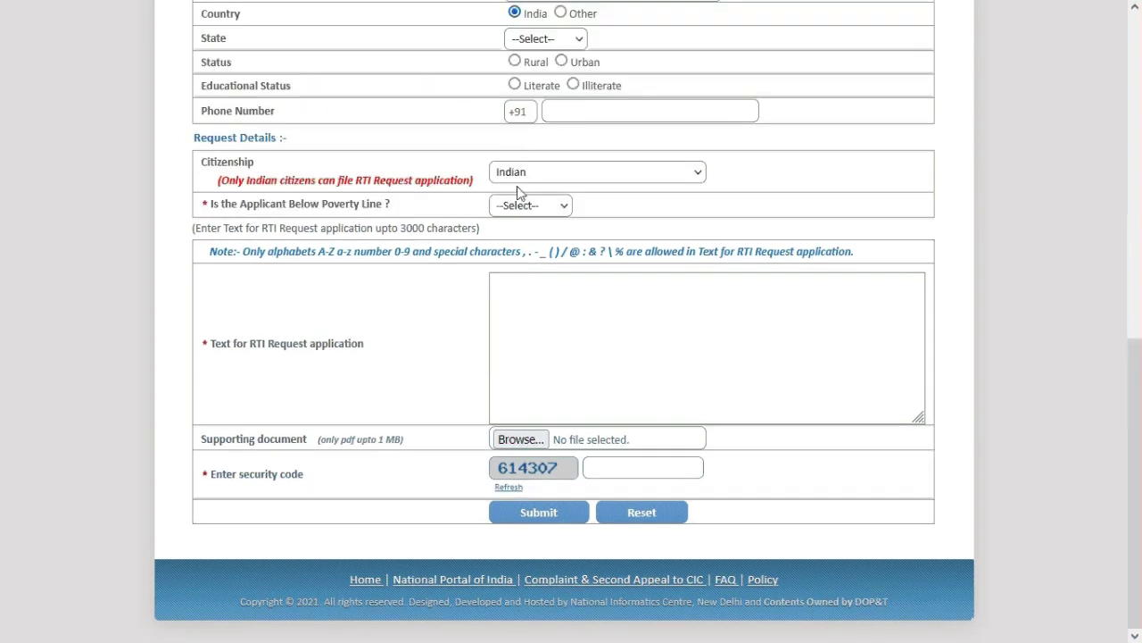
pyautogui.click(566, 354)
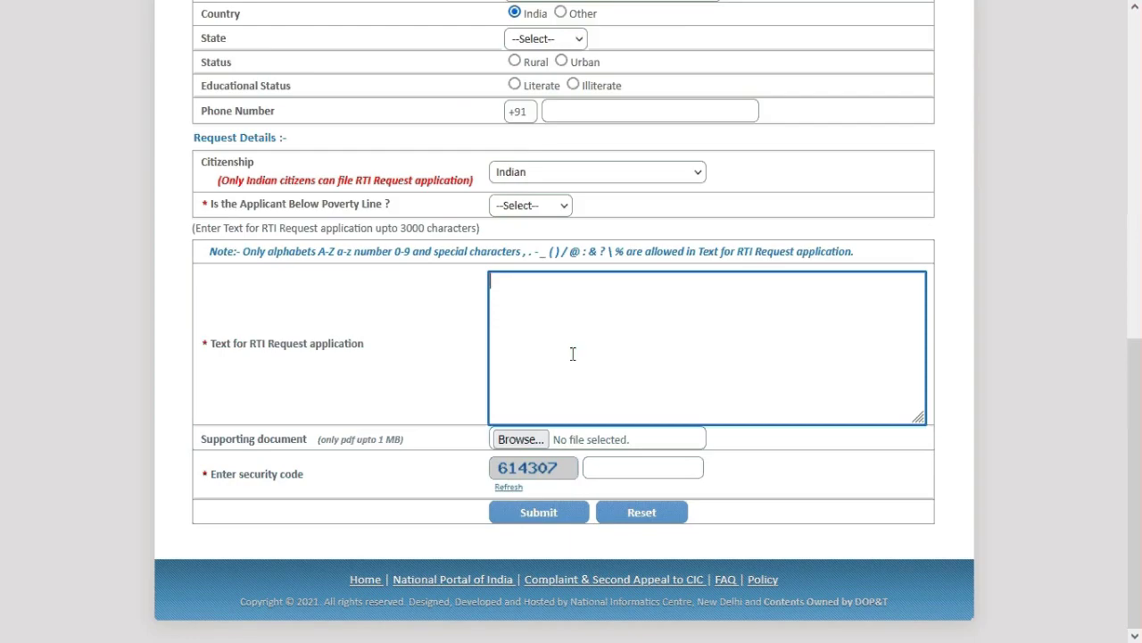
# - Review the whole request form, from the public authority selection down to the supporting document and security code fields
pyautogui.scroll(8, 571, 355)
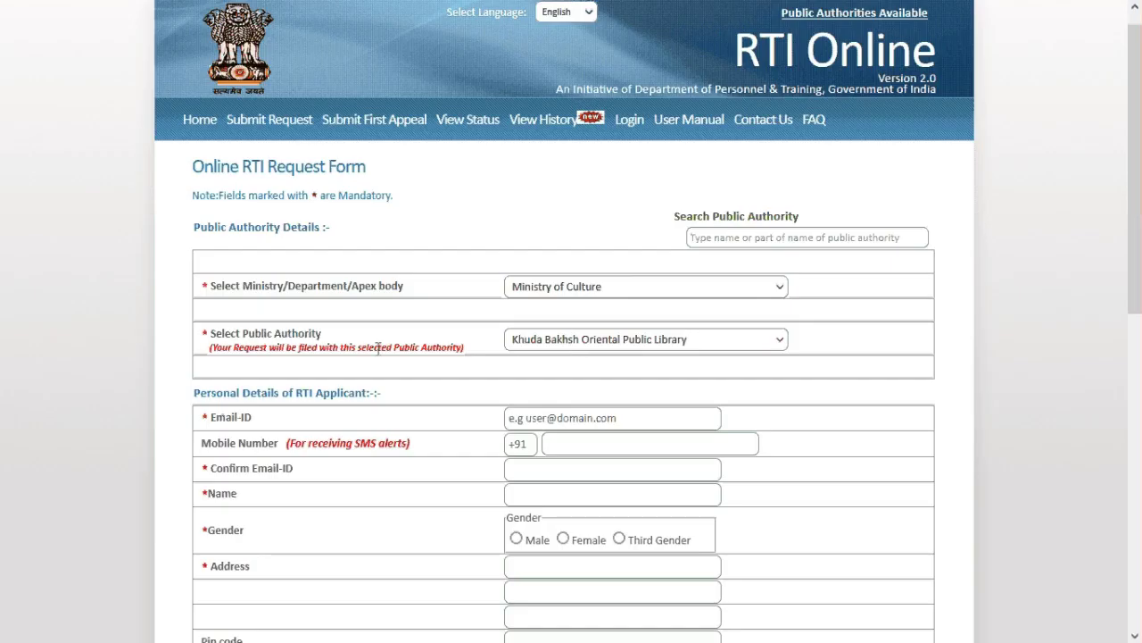
pyautogui.scroll(-7, 379, 348)
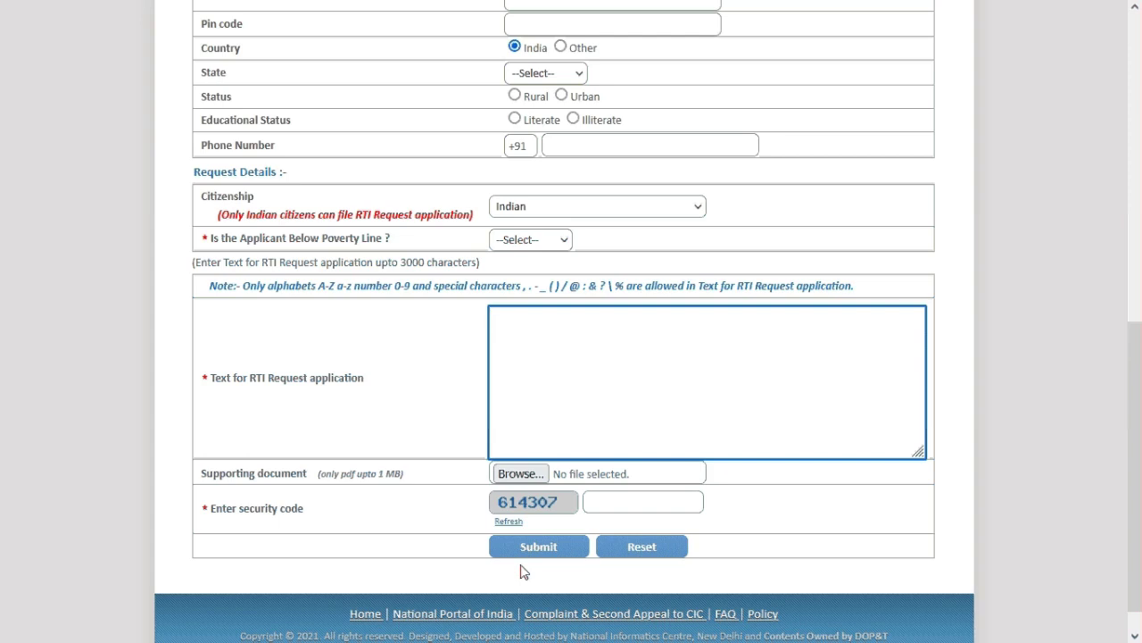
pyautogui.scroll(3, 521, 566)
pyautogui.scroll(3, 524, 571)
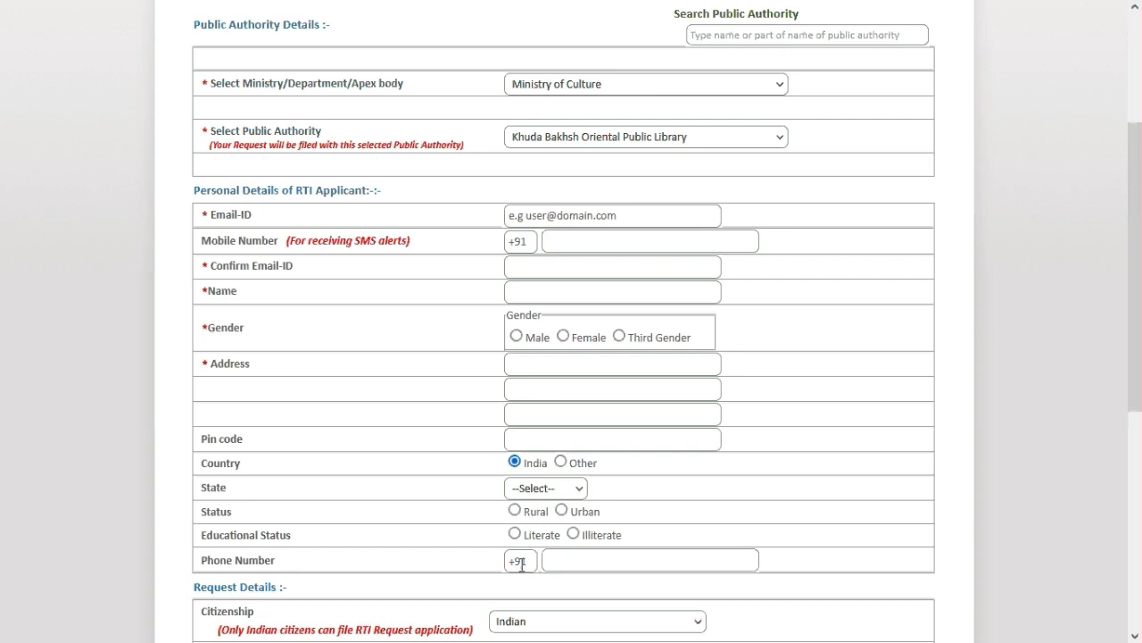
pyautogui.scroll(1, 521, 564)
pyautogui.scroll(1, 522, 564)
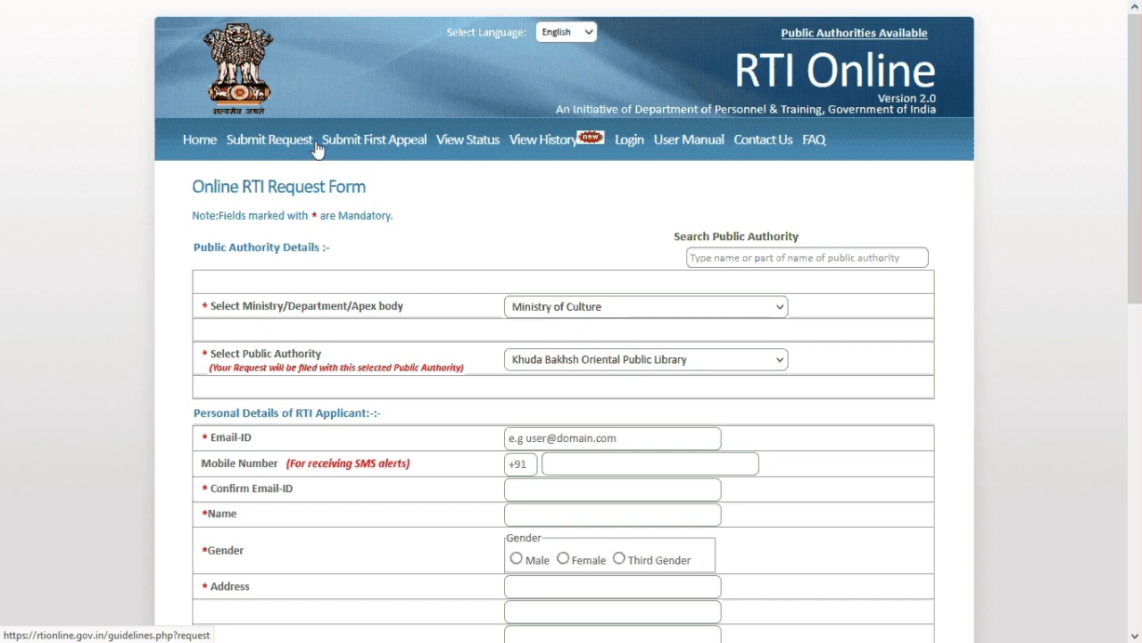
# - Open the Online RTI Status Form and activate its Email Id field
pyautogui.click(472, 149)
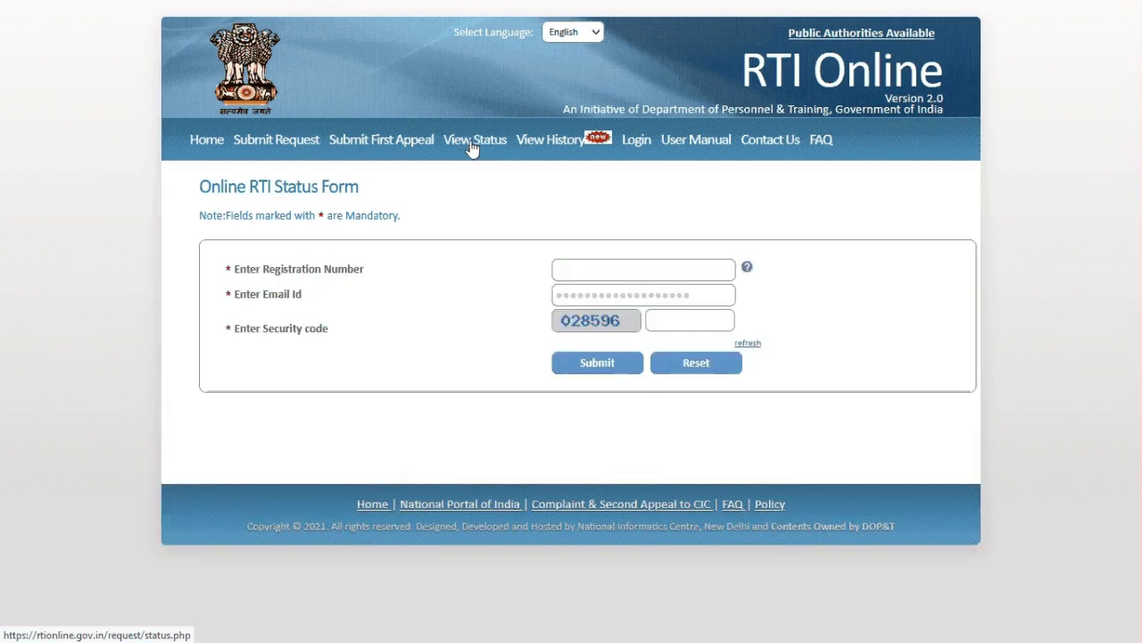
pyautogui.click(612, 294)
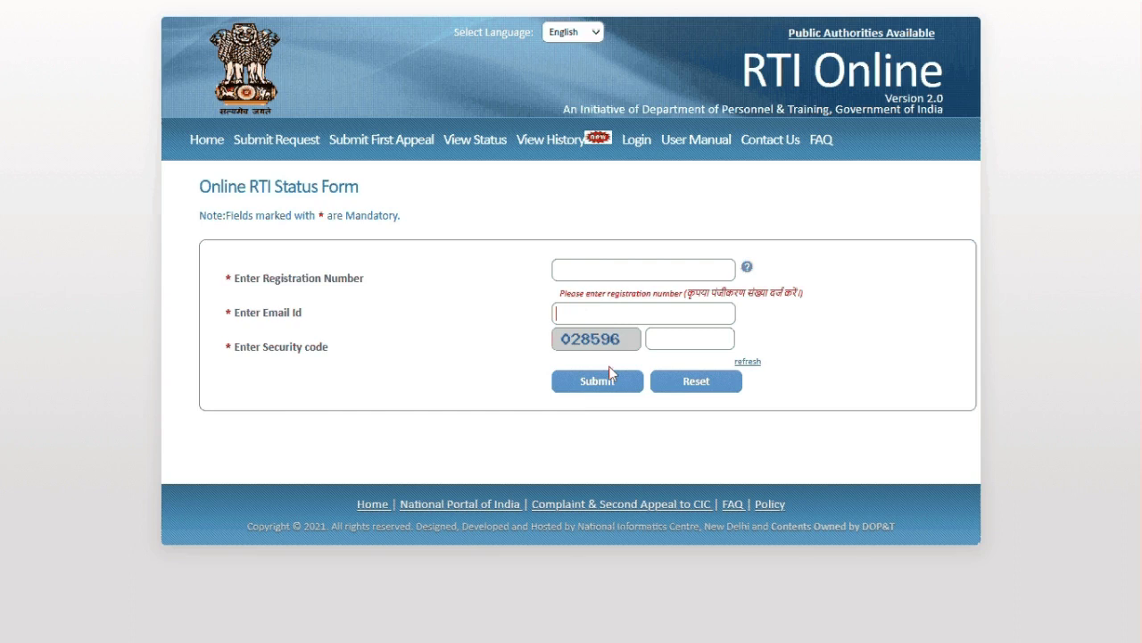
# - Open the Online RTI First Appeal Form by accepting the portal guidelines, declining to save the password
pyautogui.click(373, 150)
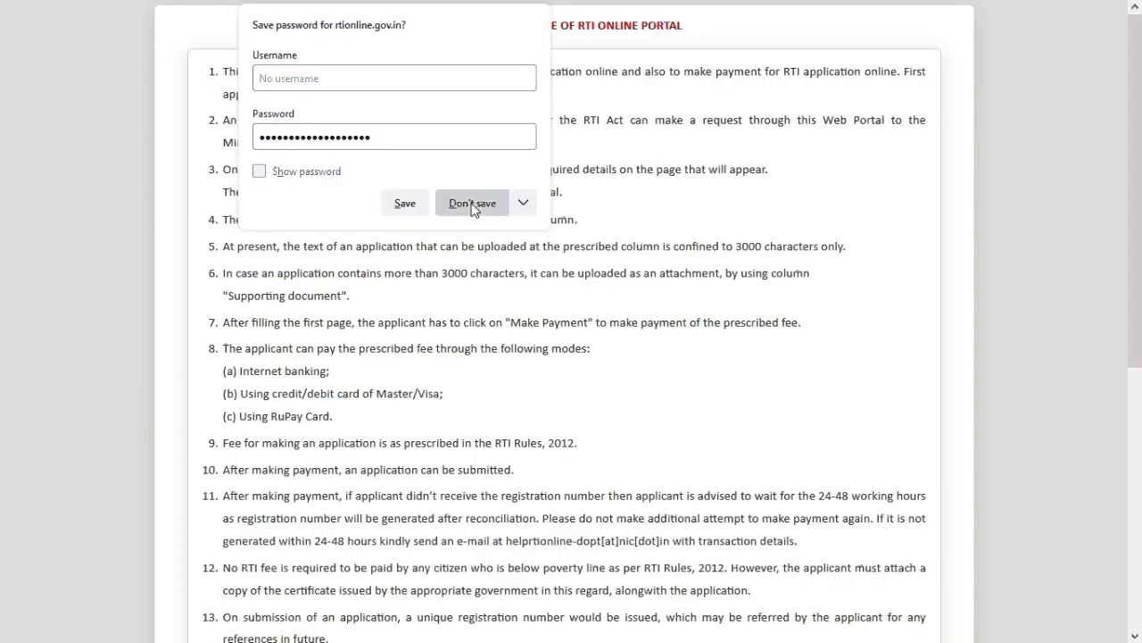
pyautogui.click(472, 203)
pyautogui.scroll(-5, 383, 356)
pyautogui.click(206, 562)
pyautogui.click(217, 604)
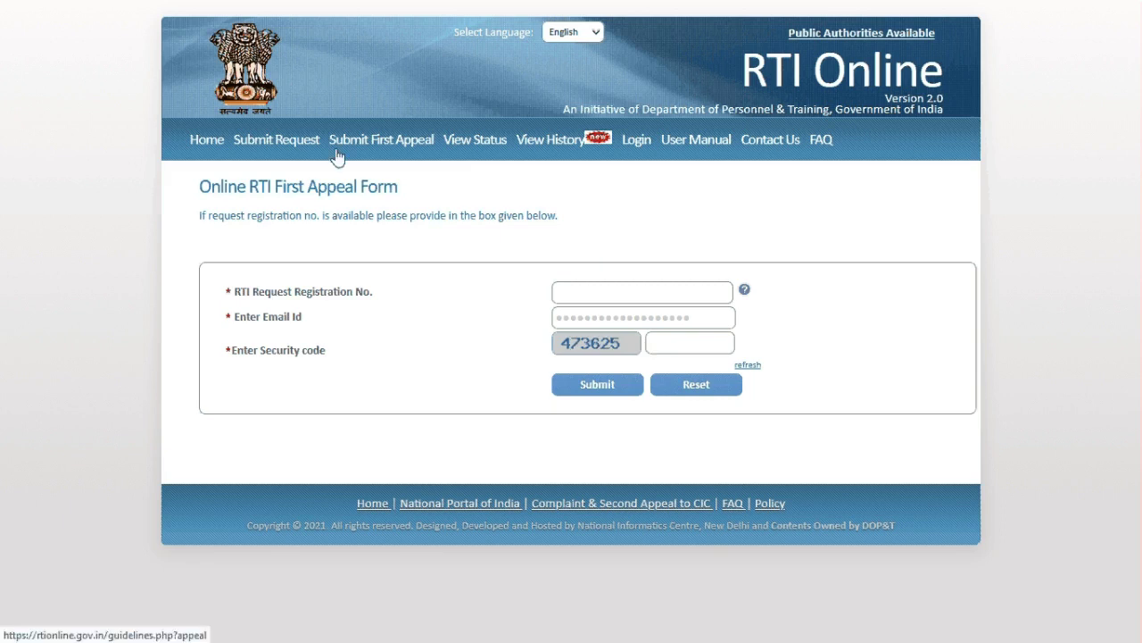
# - Look at the View History form and the Contact Us page, declining to save the password
pyautogui.click(539, 157)
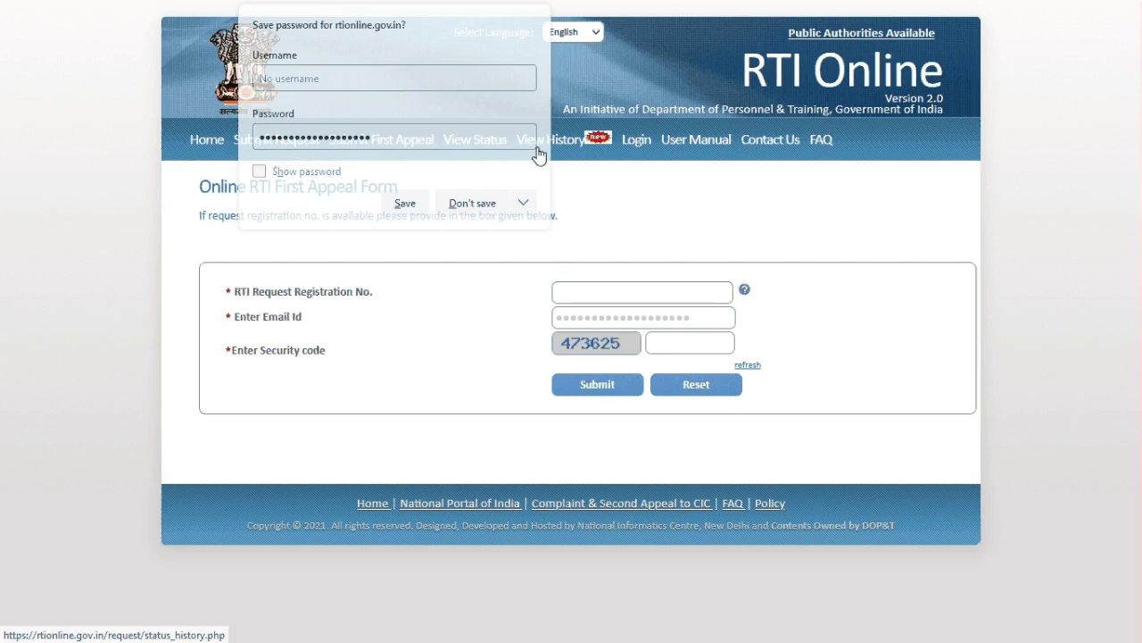
pyautogui.click(472, 204)
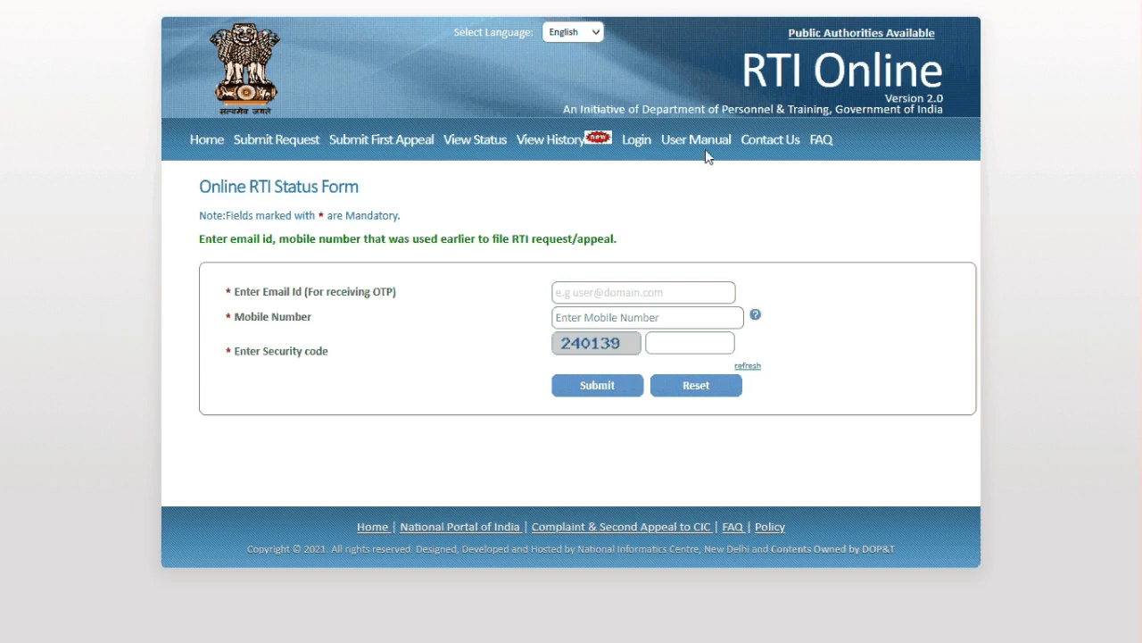
pyautogui.click(781, 145)
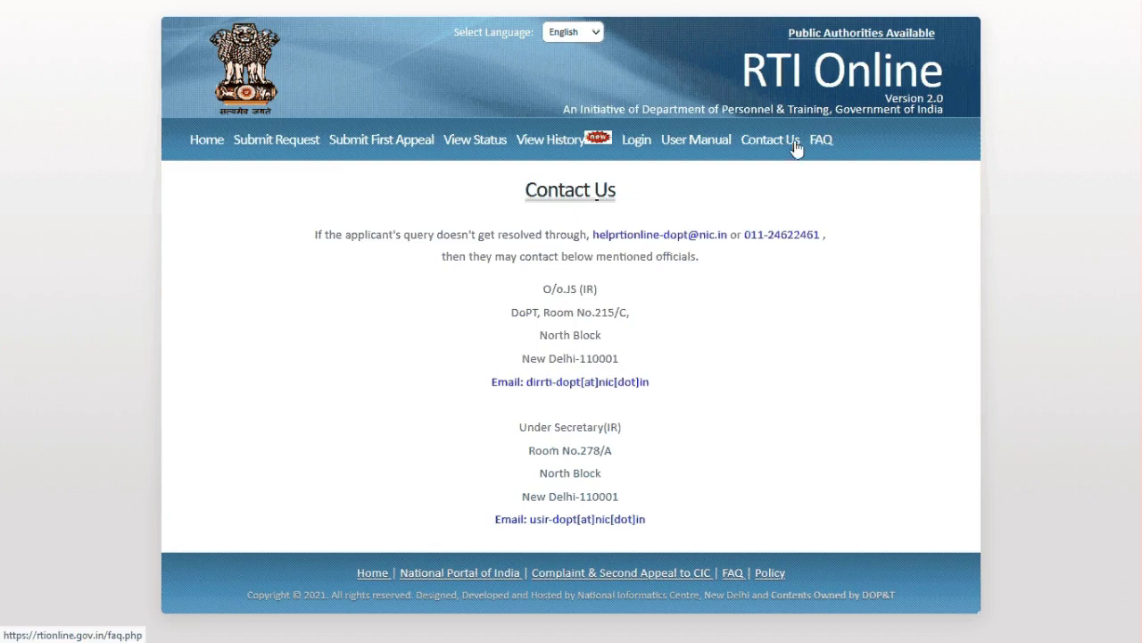
# - Open the portal's user manual and skim its pages on the request form, BPL applicants, supporting documents and fee payment
pyautogui.click(717, 152)
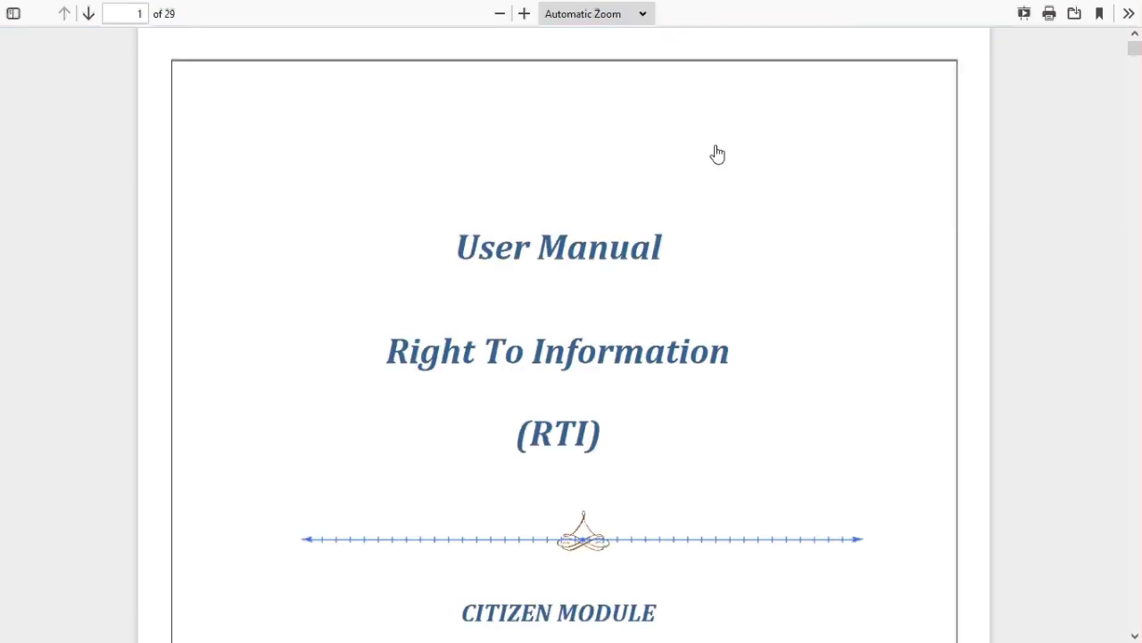
pyautogui.scroll(-20, 717, 154)
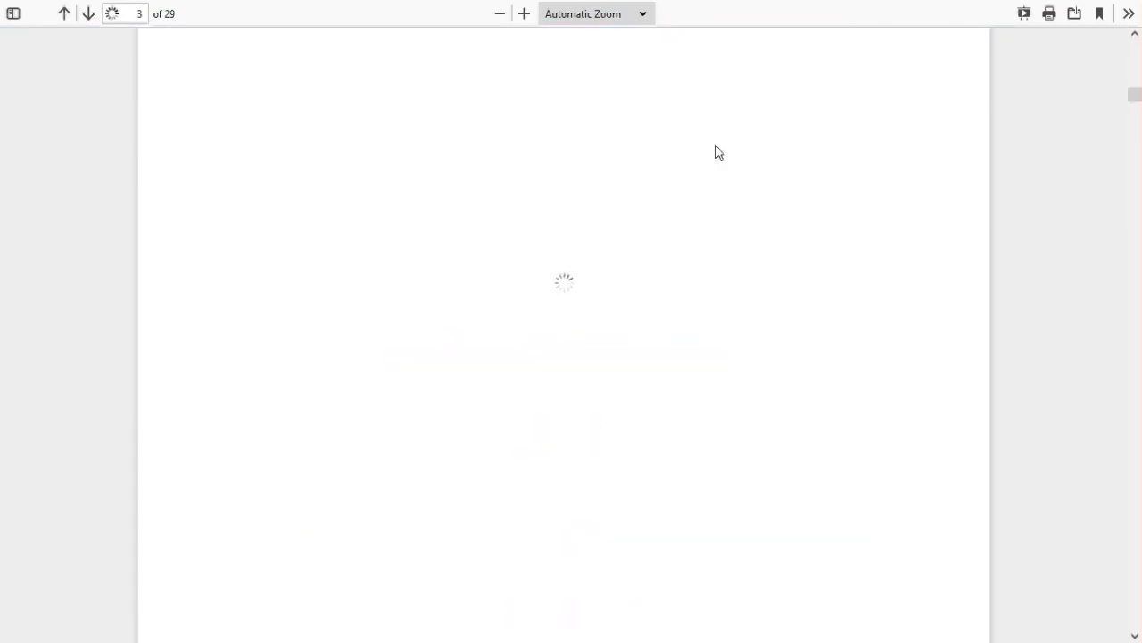
pyautogui.scroll(-8, 717, 153)
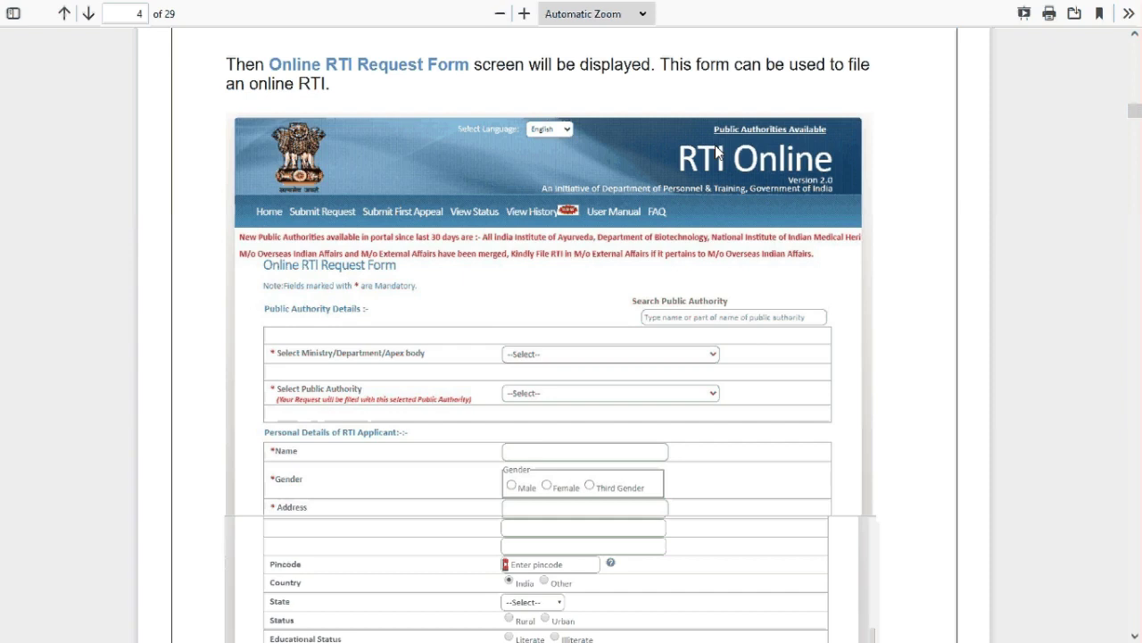
pyautogui.scroll(-10, 717, 154)
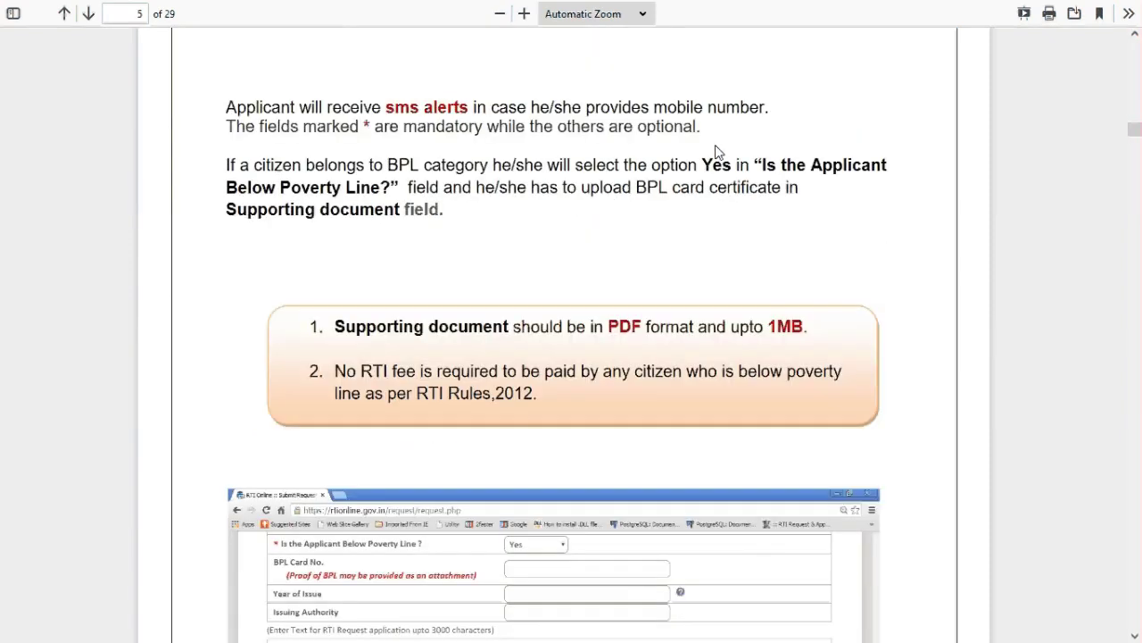
pyautogui.scroll(-15, 718, 154)
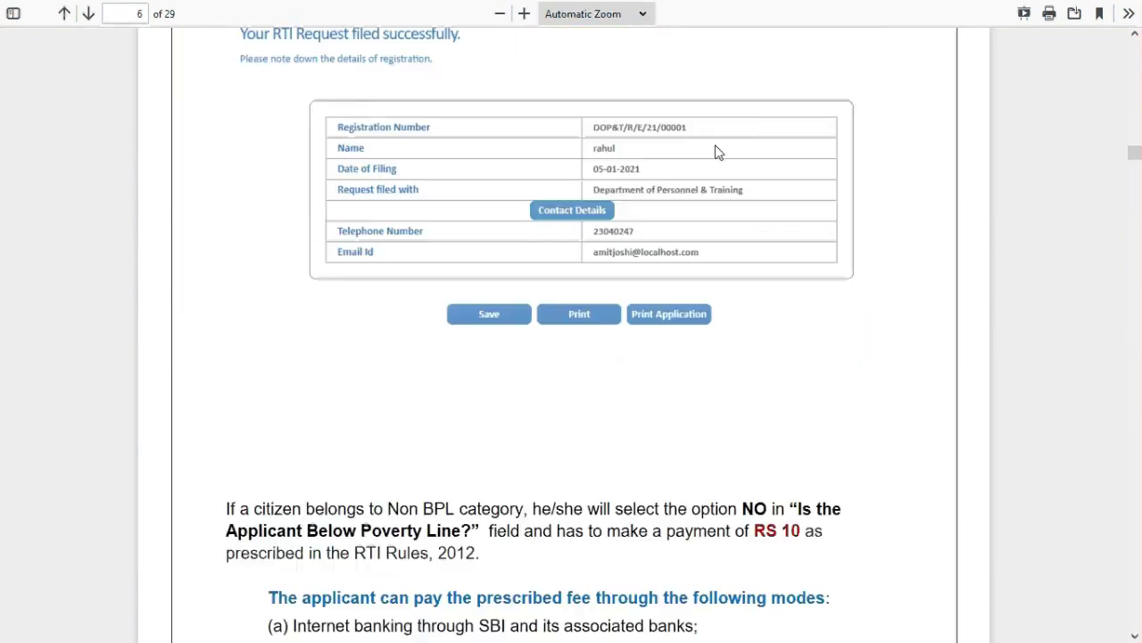
pyautogui.scroll(-10, 718, 152)
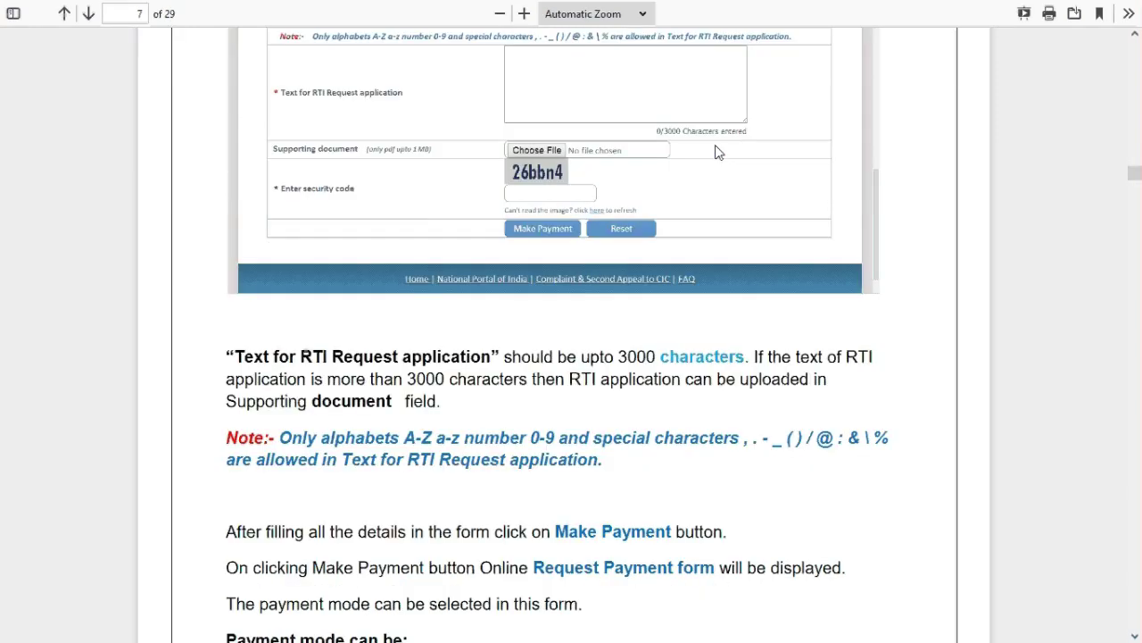
pyautogui.scroll(-10, 718, 153)
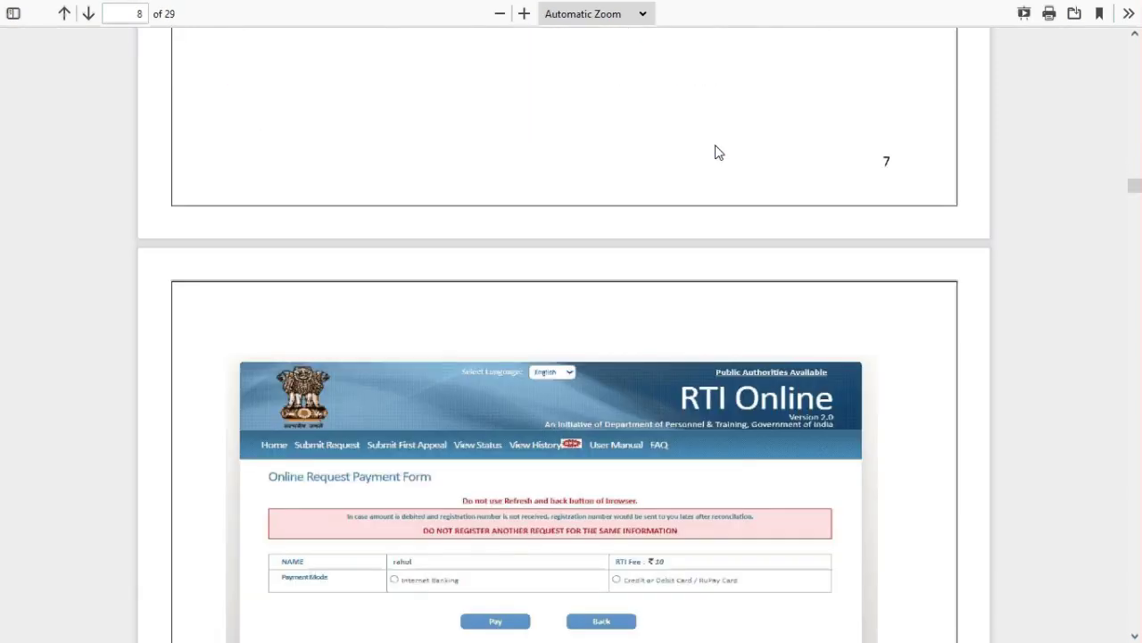
pyautogui.scroll(-6, 719, 153)
pyautogui.press('Home')
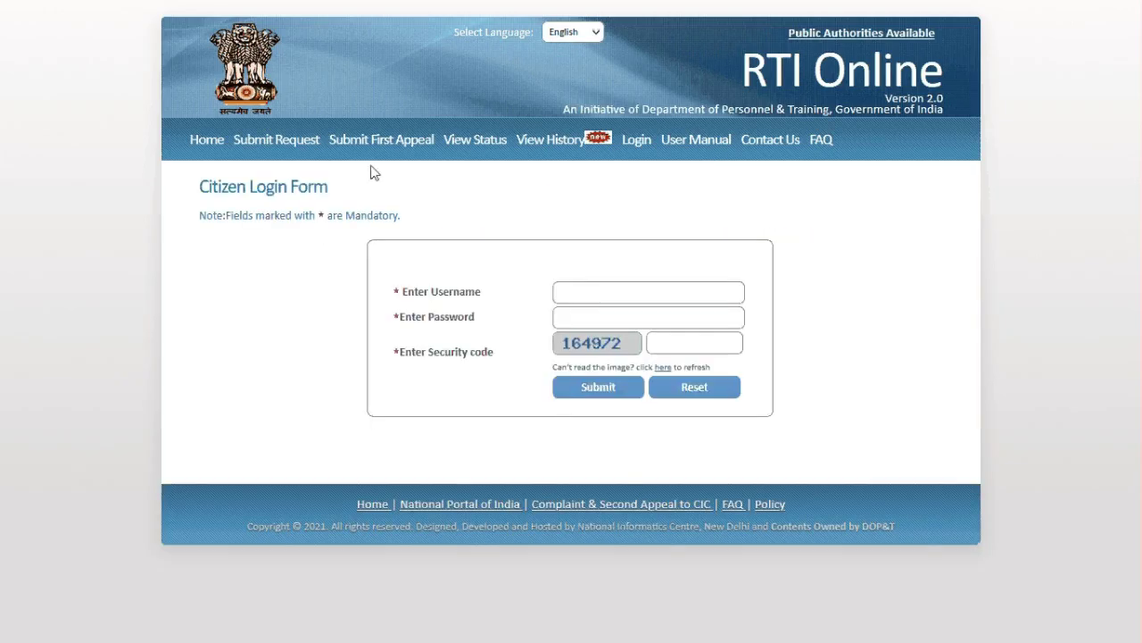
# - View the Citizen Login Form and open a fresh Online RTI Request Form by accepting the guidelines
pyautogui.click(636, 143)
pyautogui.click(284, 154)
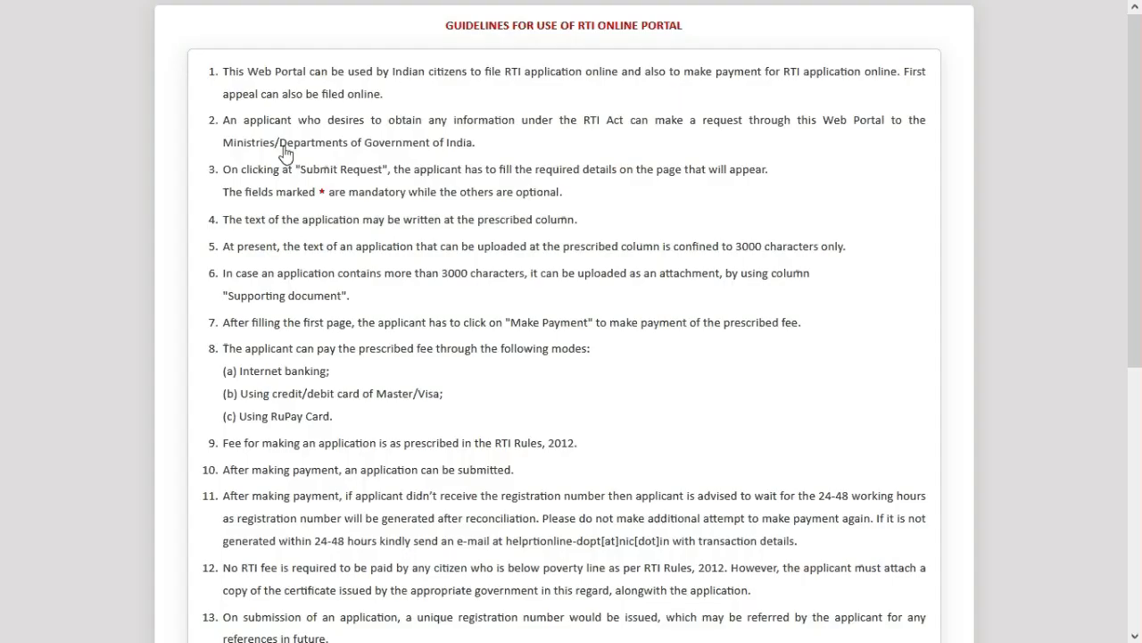
pyautogui.scroll(-5, 326, 366)
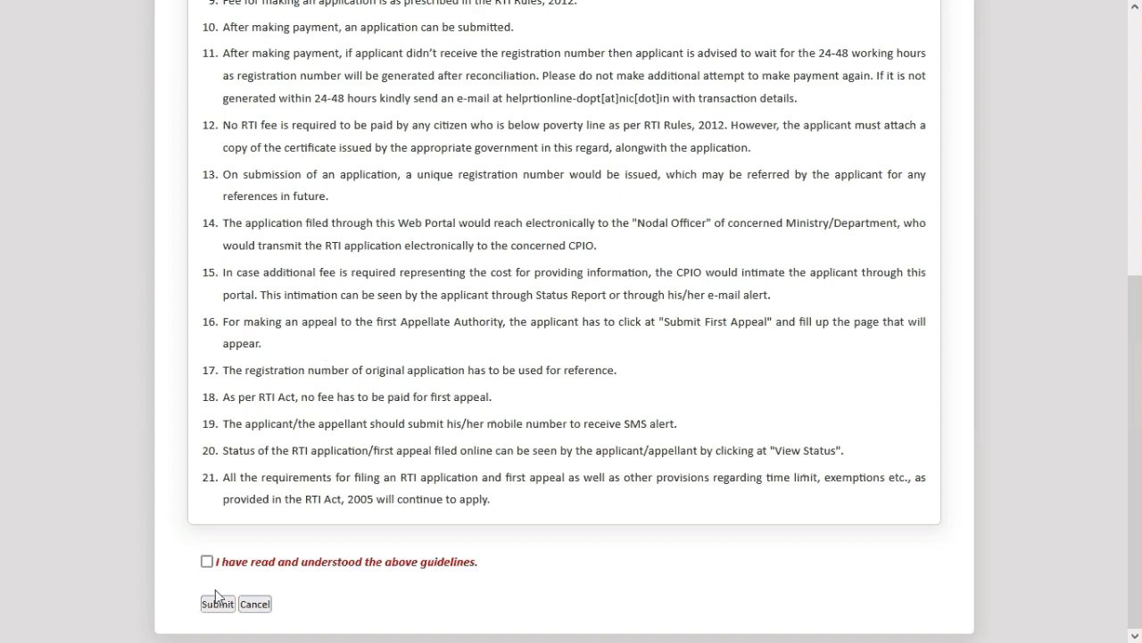
pyautogui.click(208, 562)
pyautogui.click(217, 604)
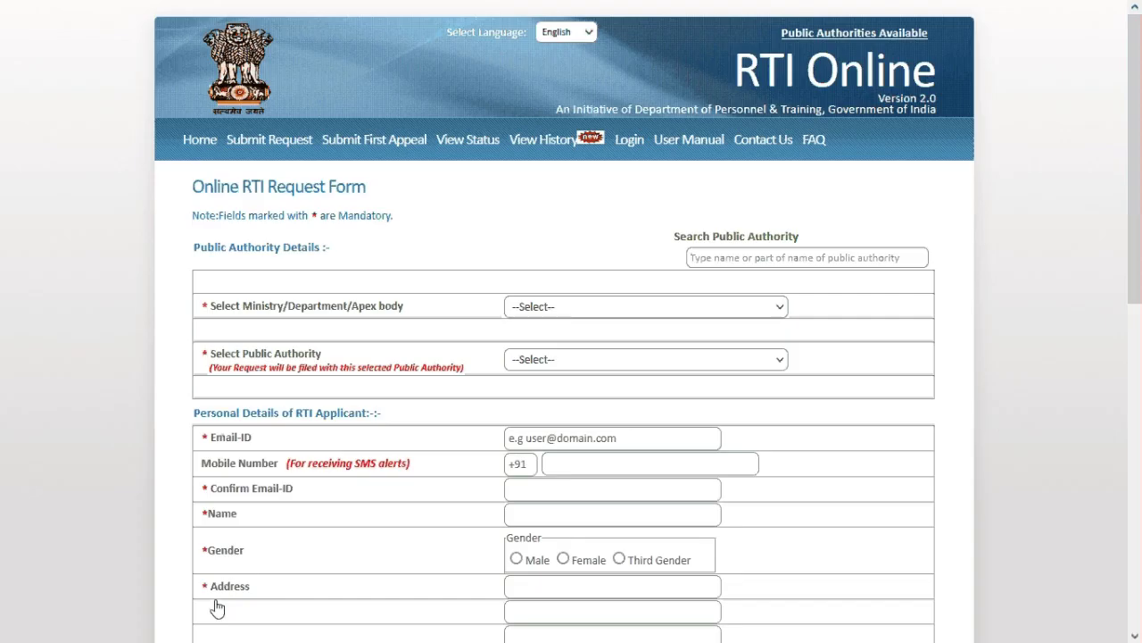
# - Look over the blank request form, from the public authority and personal details to the request text and security code
pyautogui.scroll(-2, 602, 438)
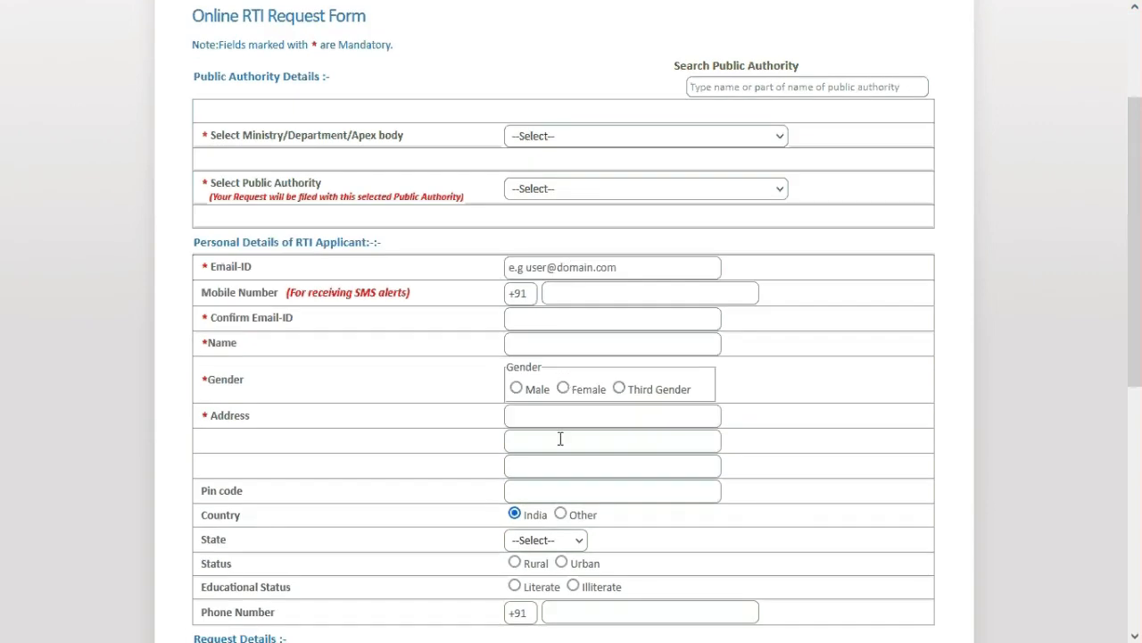
pyautogui.scroll(-4, 560, 438)
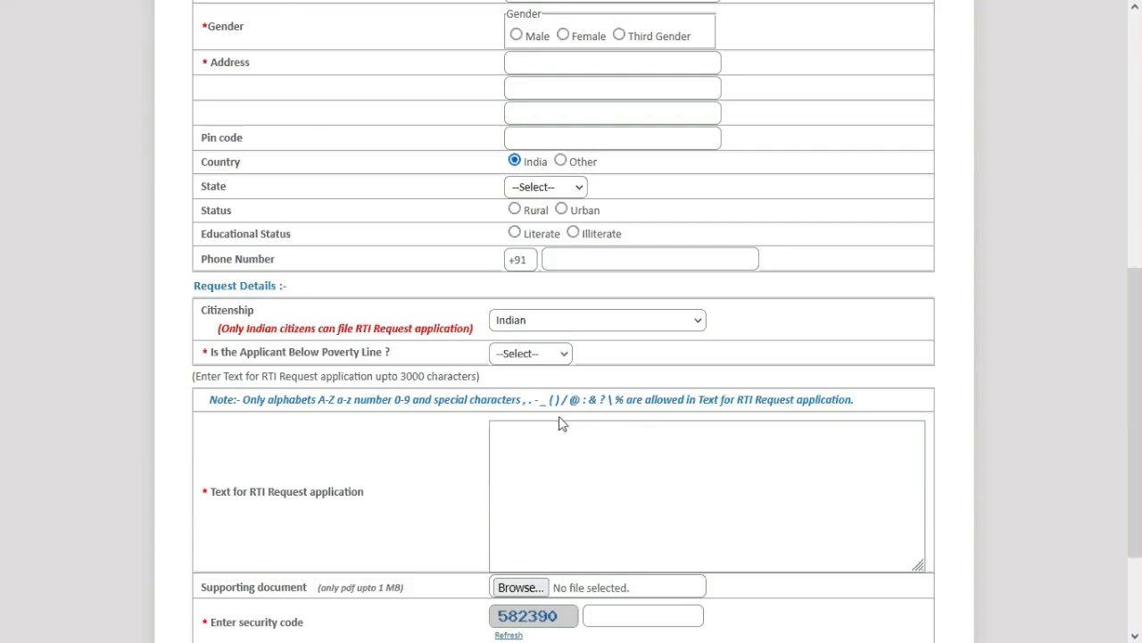
pyautogui.scroll(2, 560, 423)
pyautogui.scroll(3, 561, 423)
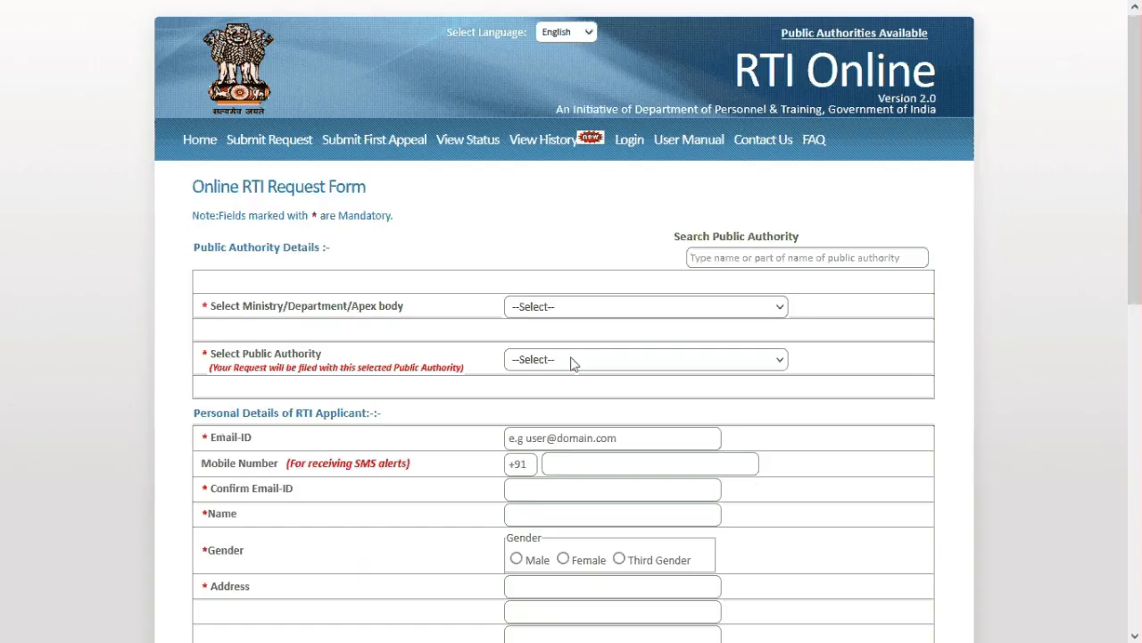
pyautogui.scroll(-7, 572, 363)
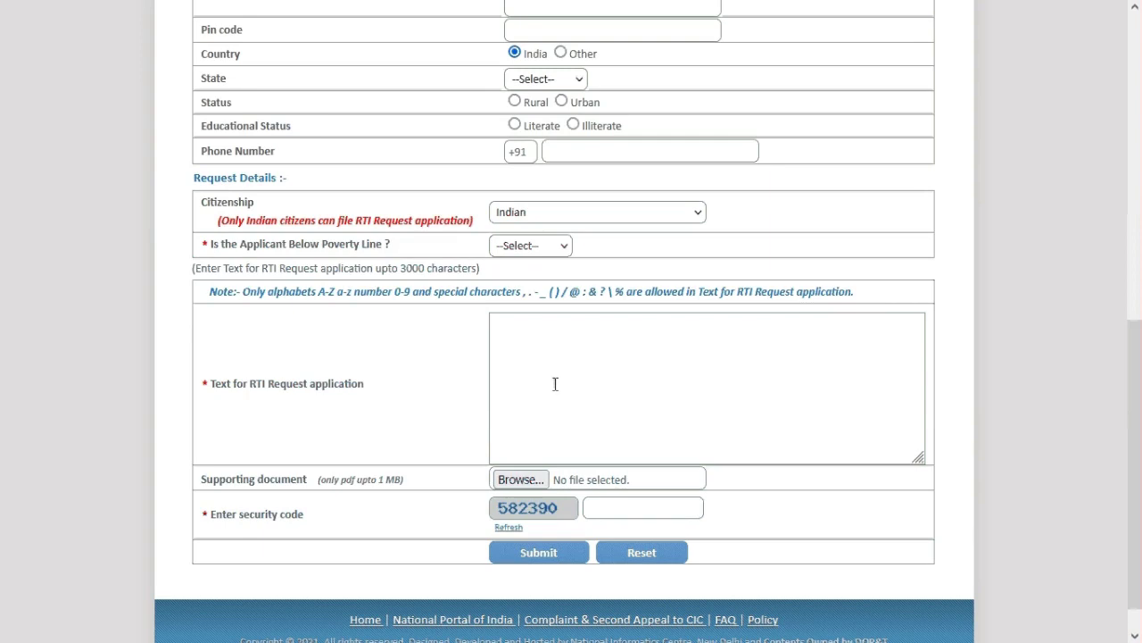
pyautogui.scroll(7, 555, 383)
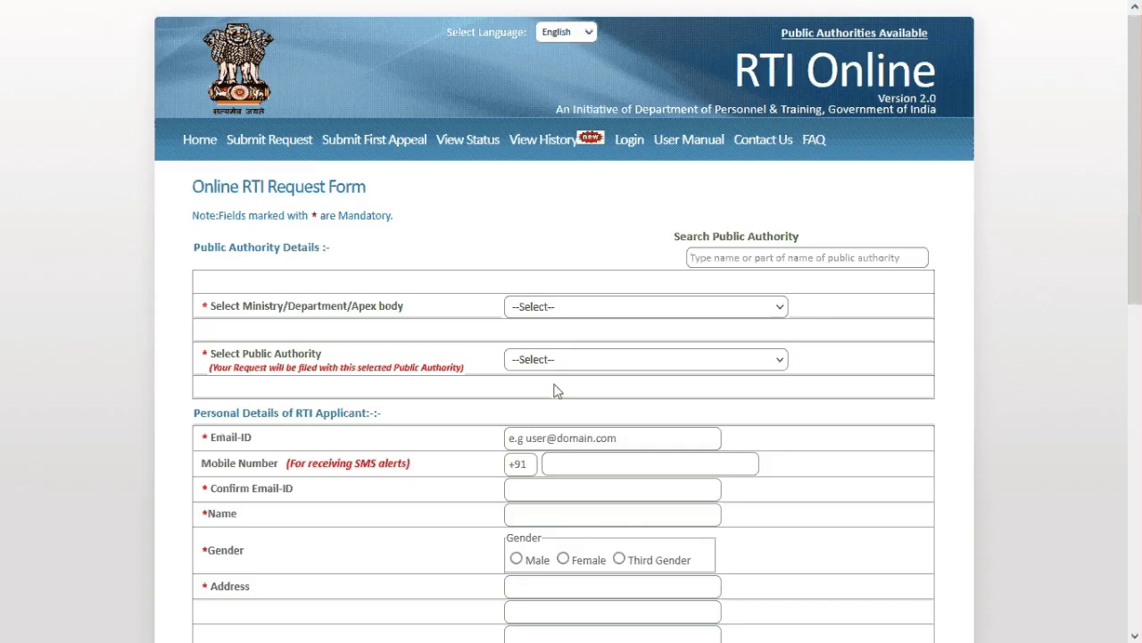
# - Revisit the Online RTI Status Form and reopen the request submission guidelines, declining to save the password
pyautogui.click(475, 155)
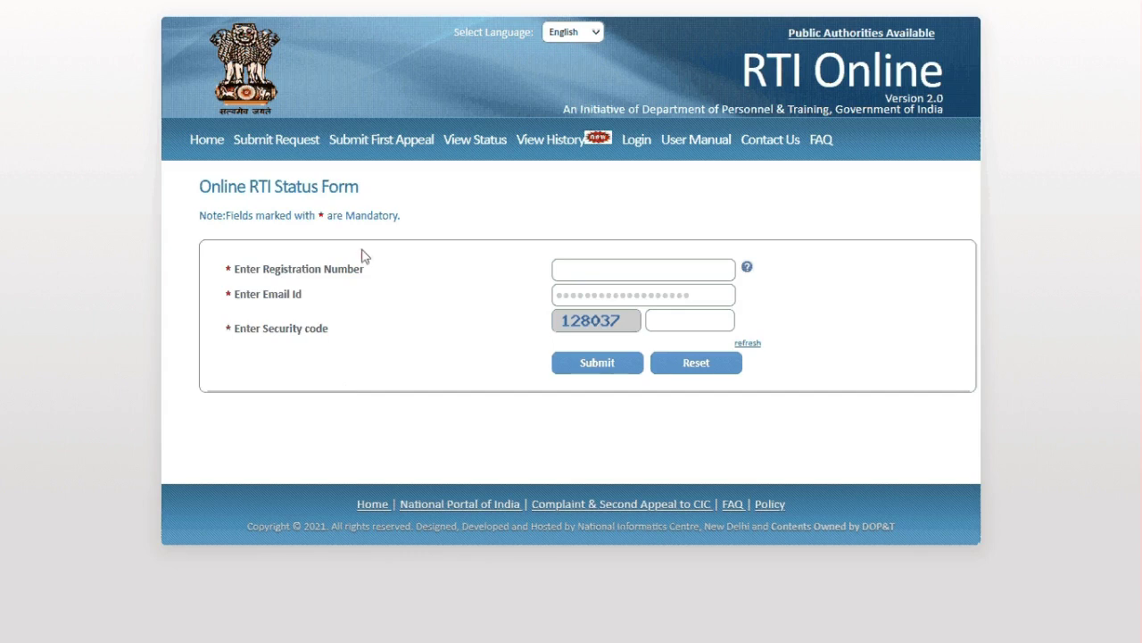
pyautogui.click(304, 144)
pyautogui.click(462, 204)
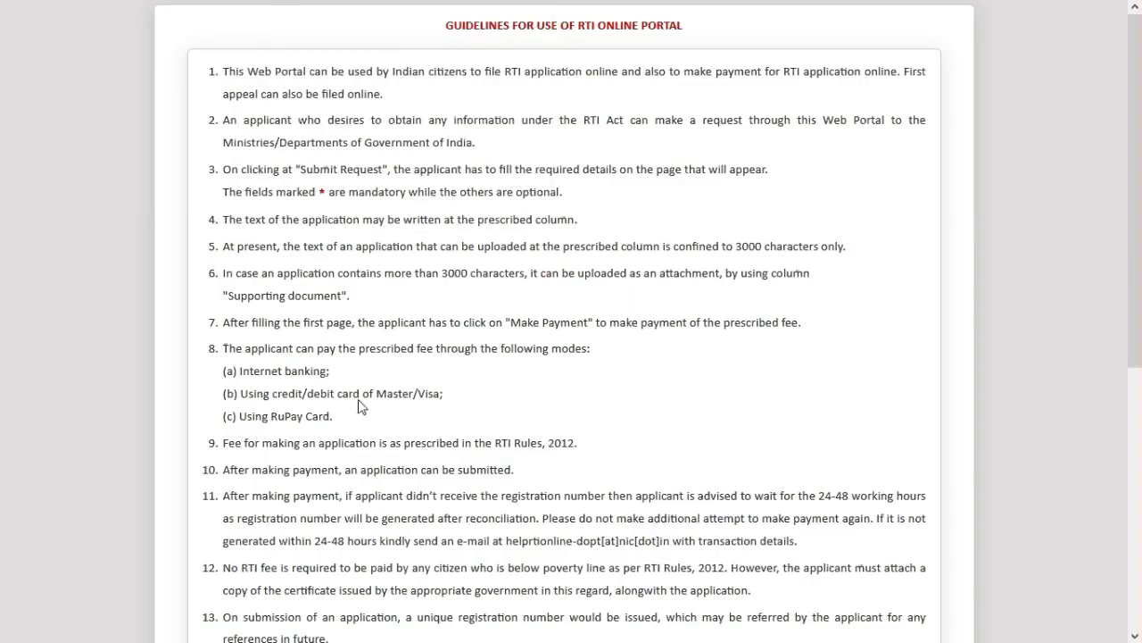
# - Accept the portal guidelines to open a blank Online RTI Request Form and look through its Ministry/Department/Apex body options
pyautogui.scroll(-10, 360, 401)
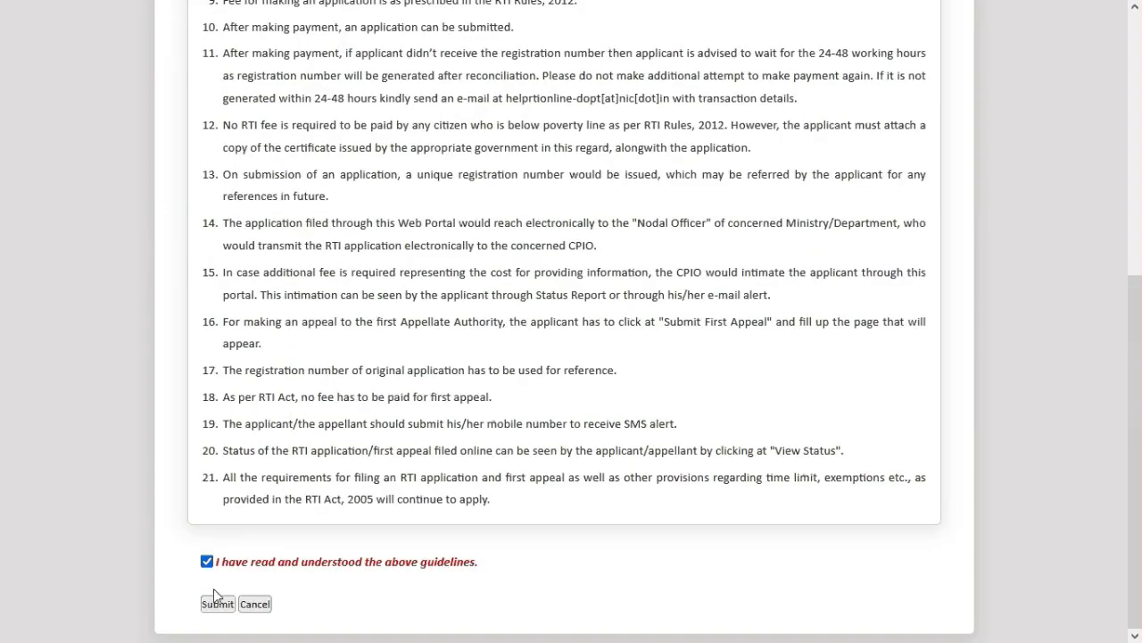
pyautogui.click(216, 605)
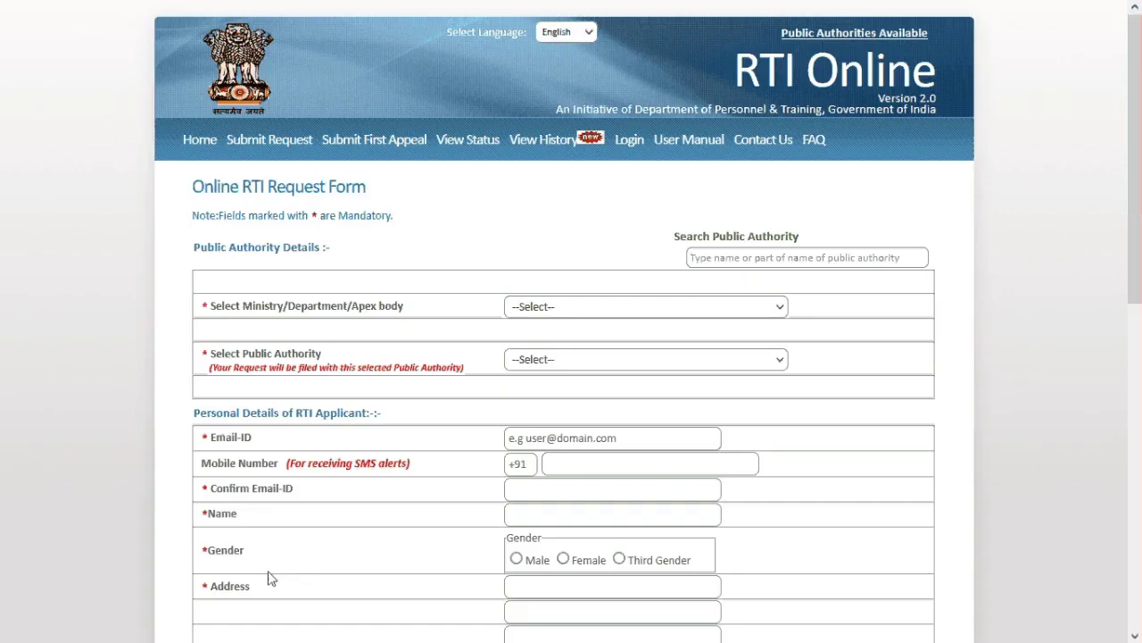
pyautogui.click(606, 307)
pyautogui.scroll(-5, 601, 424)
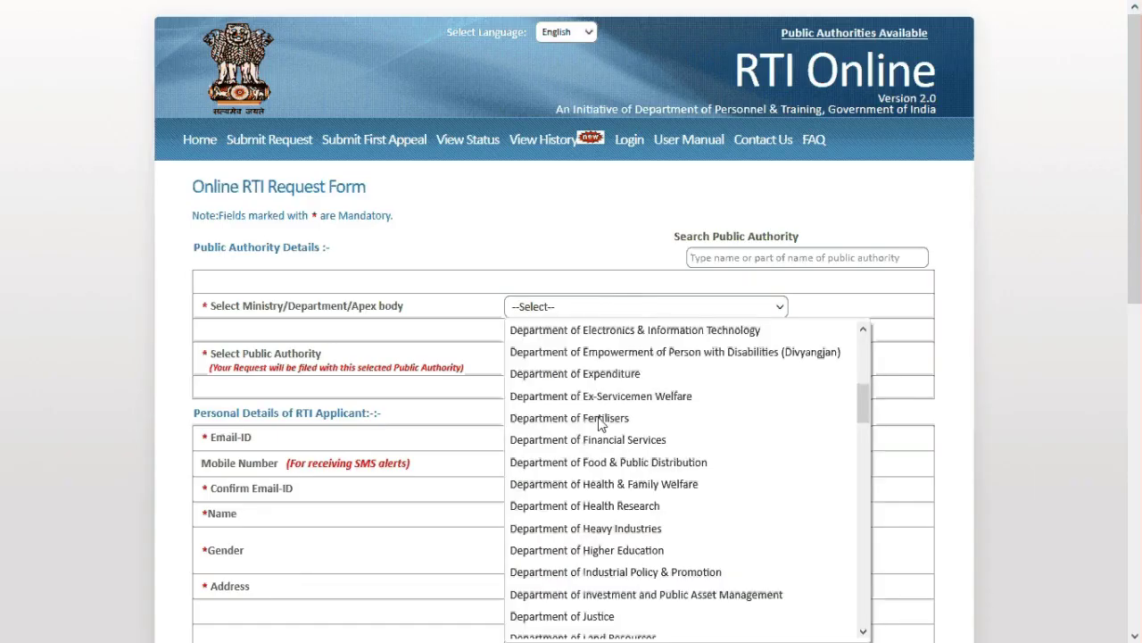
pyautogui.scroll(-10, 601, 425)
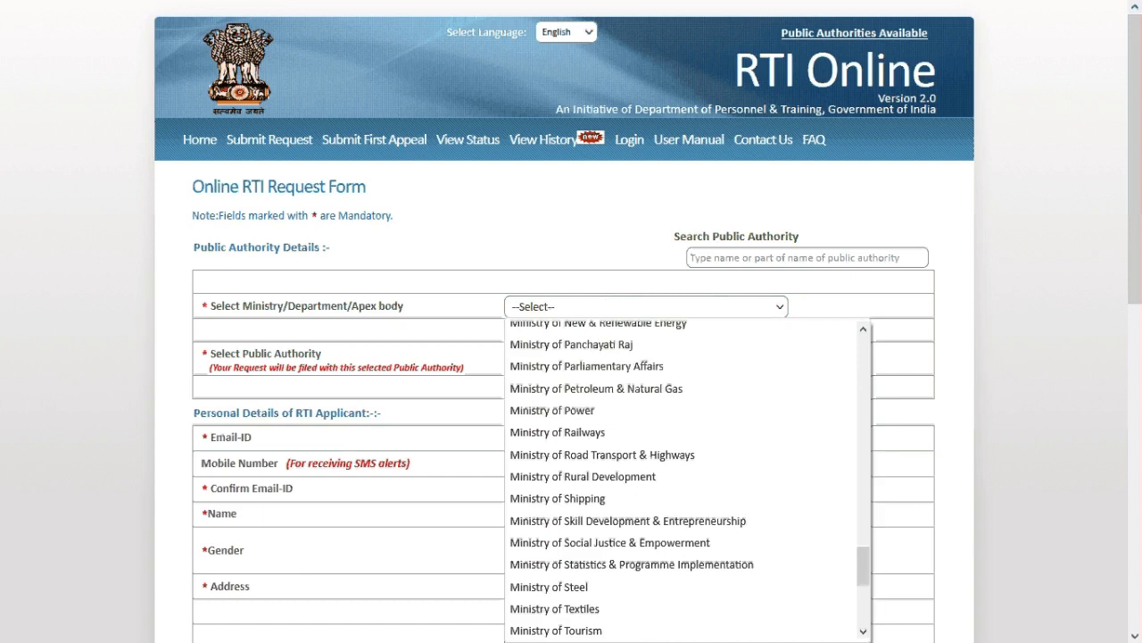
pyautogui.scroll(-3, 688, 478)
pyautogui.scroll(-1, 625, 455)
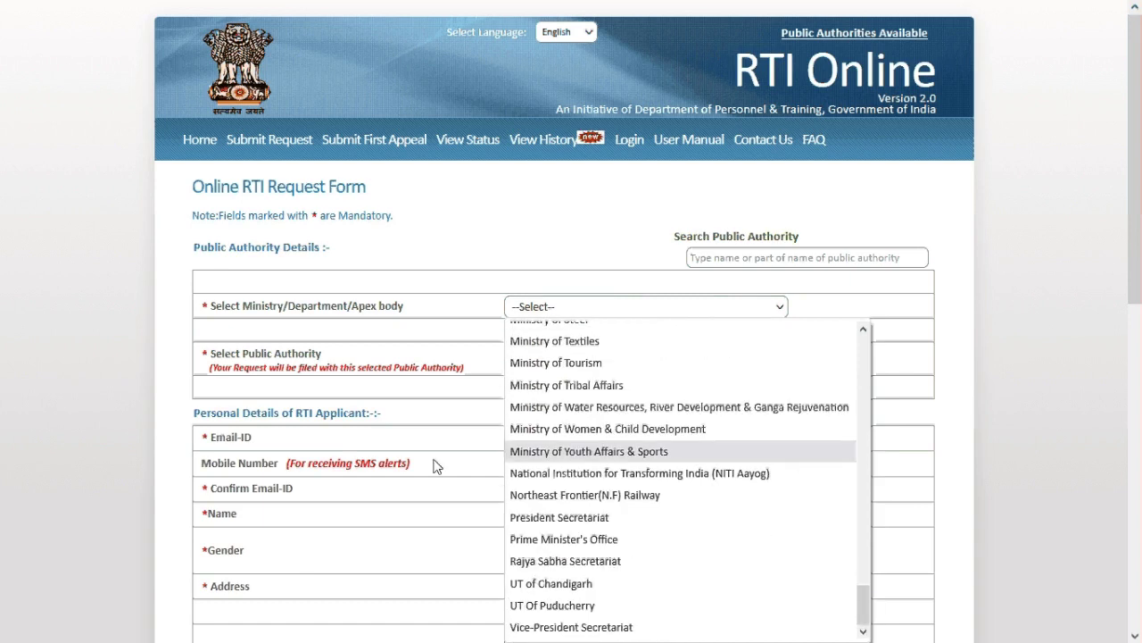
pyautogui.scroll(-1, 555, 297)
# - Review the Ministry/Department/Apex body options again, from the departments to the ministries, and close the list without choosing one
pyautogui.click(558, 256)
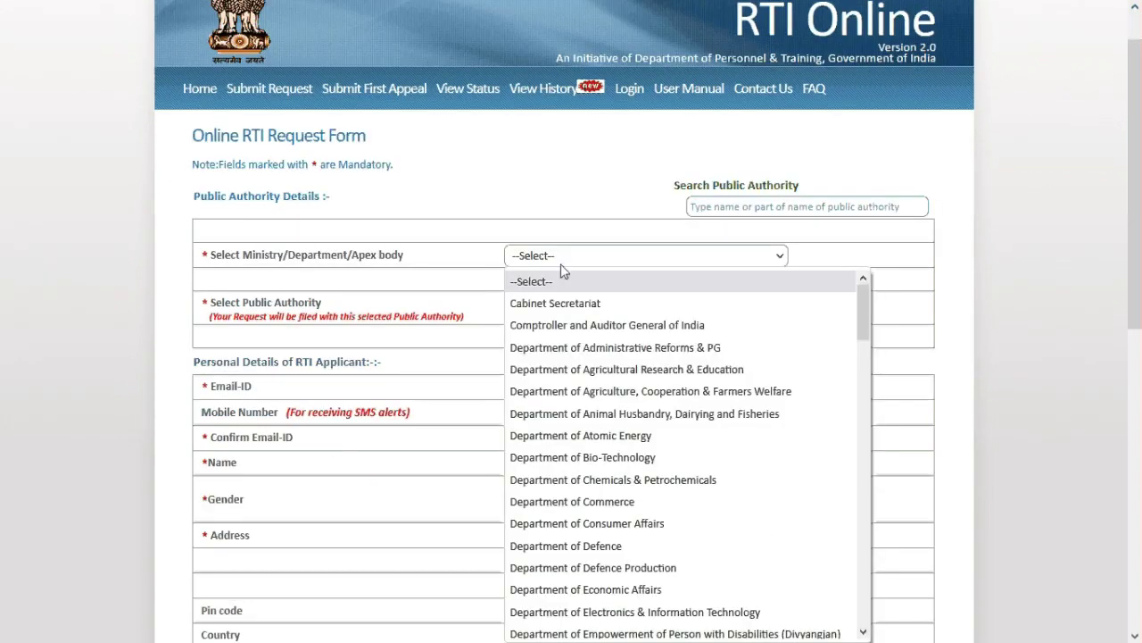
pyautogui.scroll(-10, 546, 459)
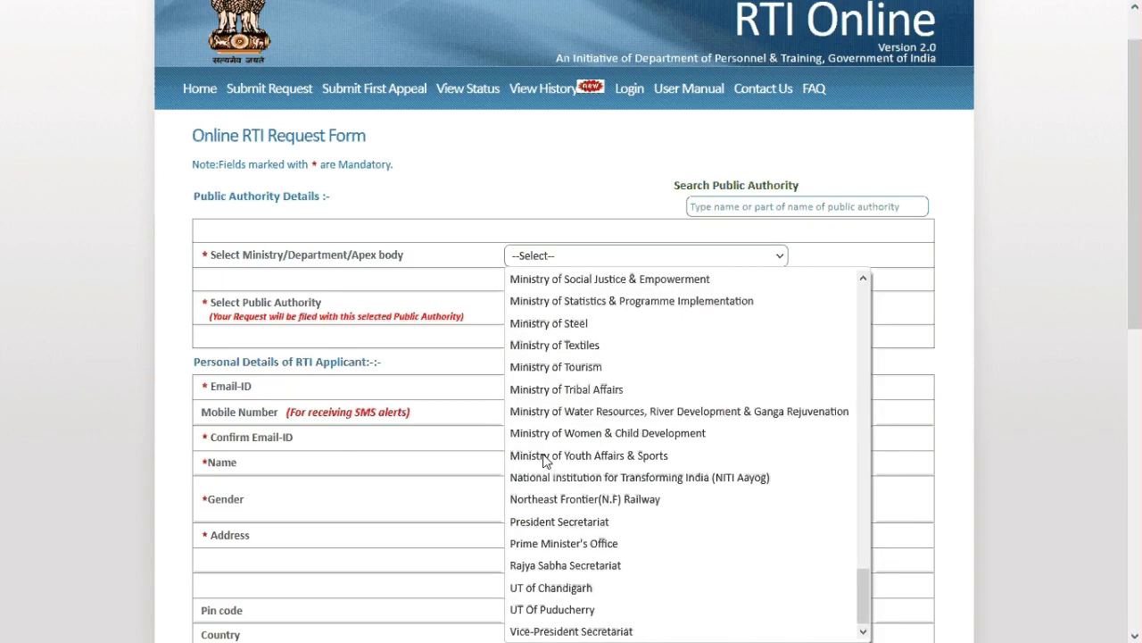
pyautogui.scroll(3, 546, 460)
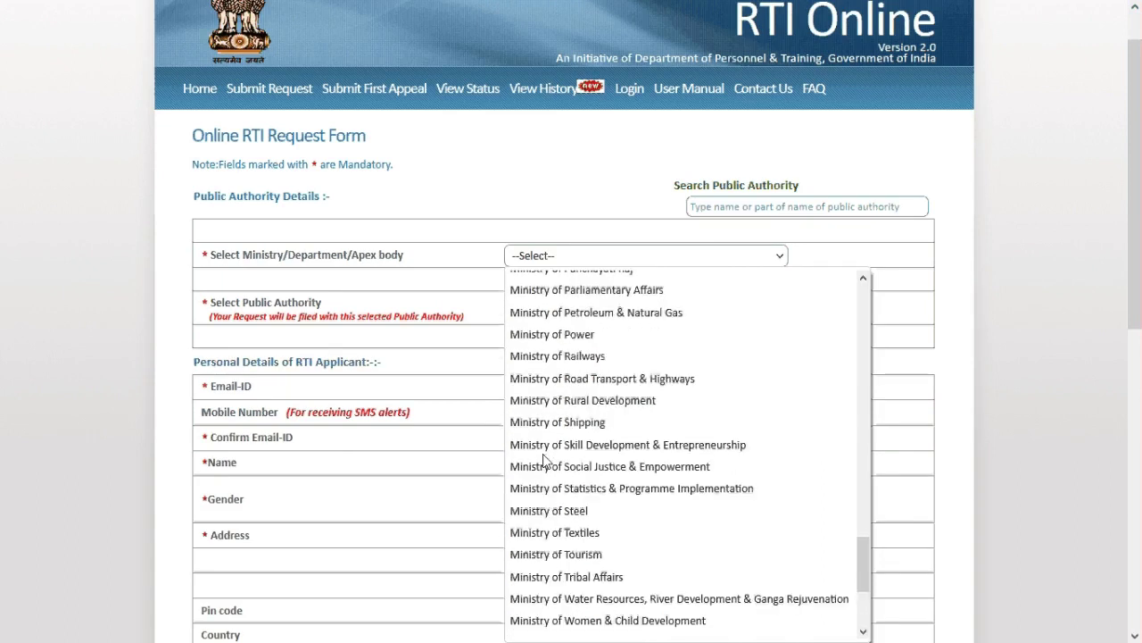
pyautogui.scroll(3, 547, 460)
pyautogui.click(446, 437)
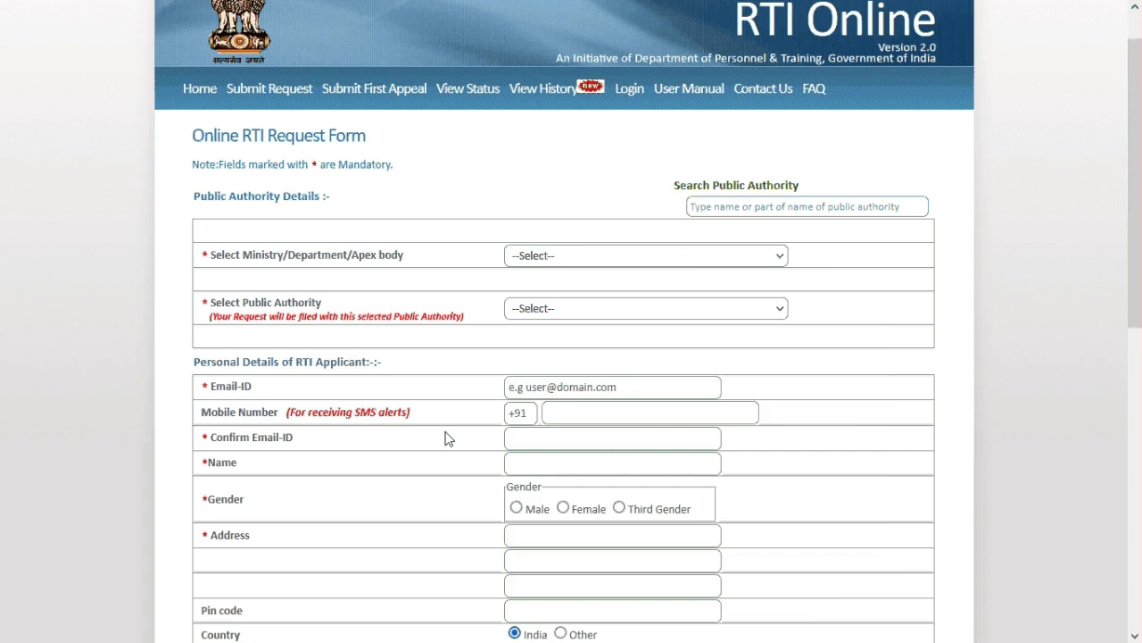
pyautogui.scroll(1, 448, 438)
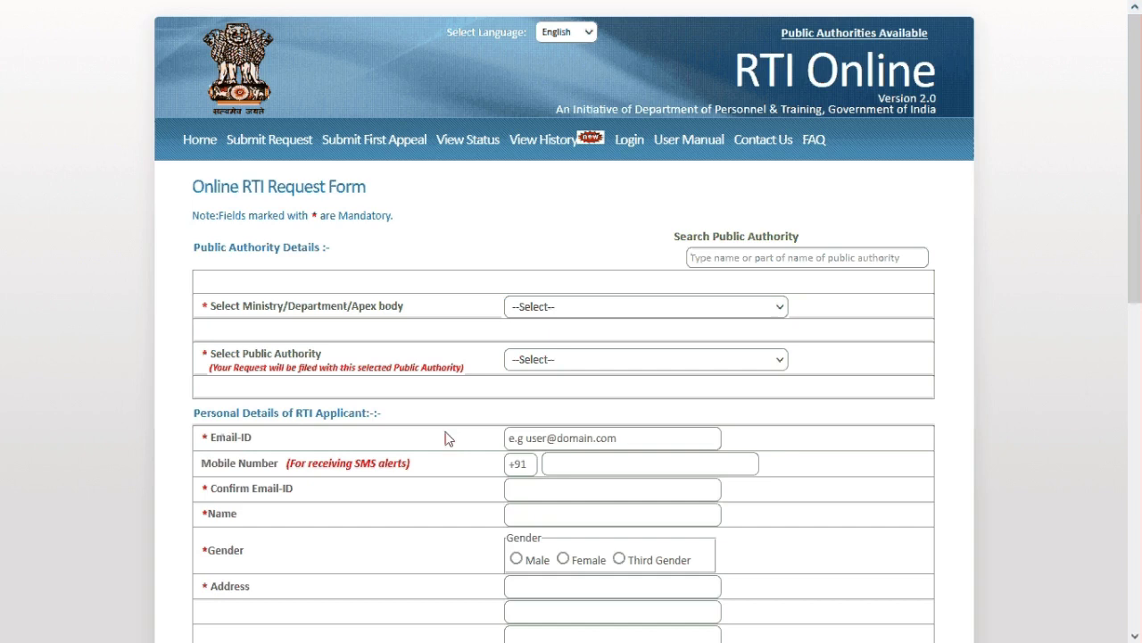